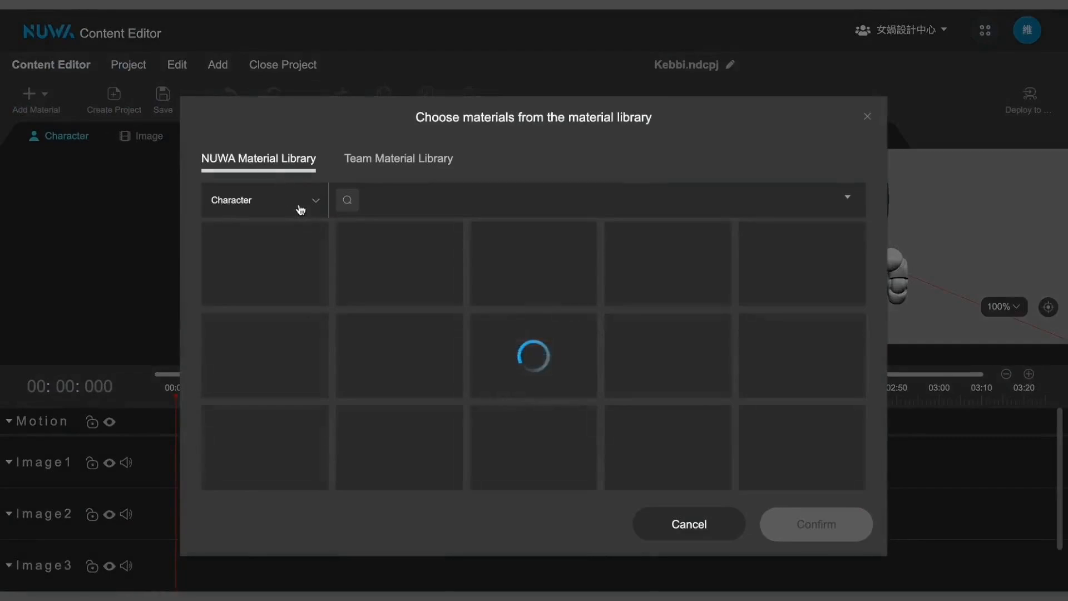
- Add the dance motion Folk Dance - JP FireworksC from the NUWA material library and place it at the start of the Motion track
click(297, 209)
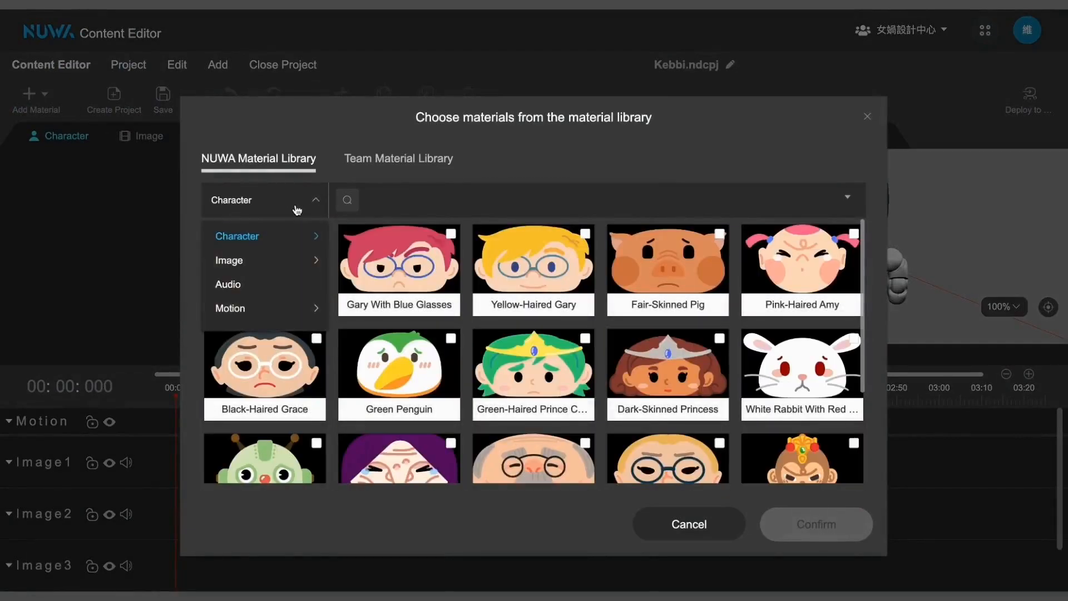
click(295, 307)
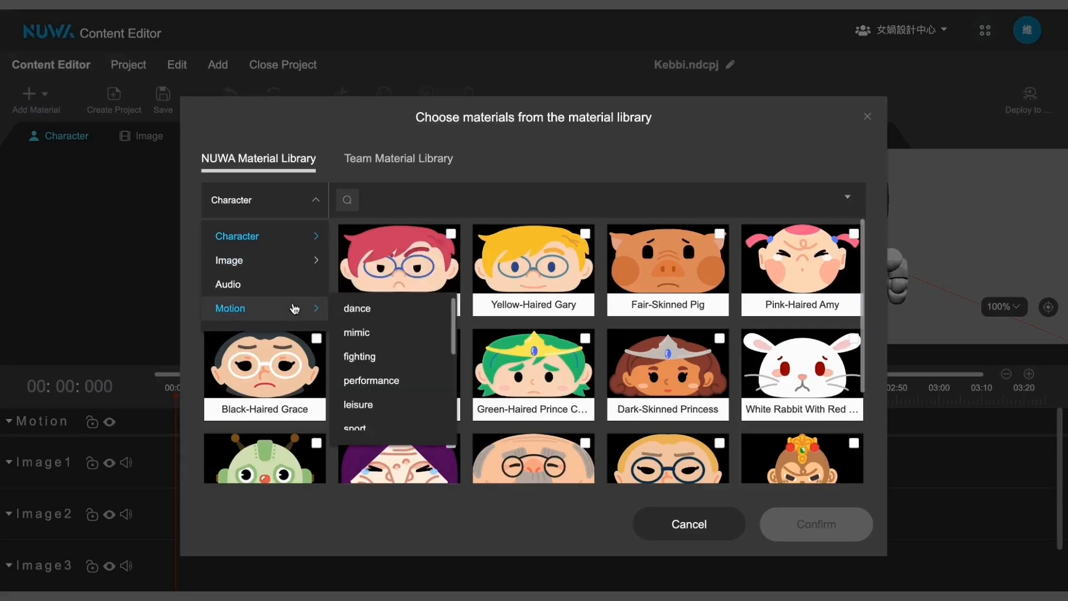
click(380, 310)
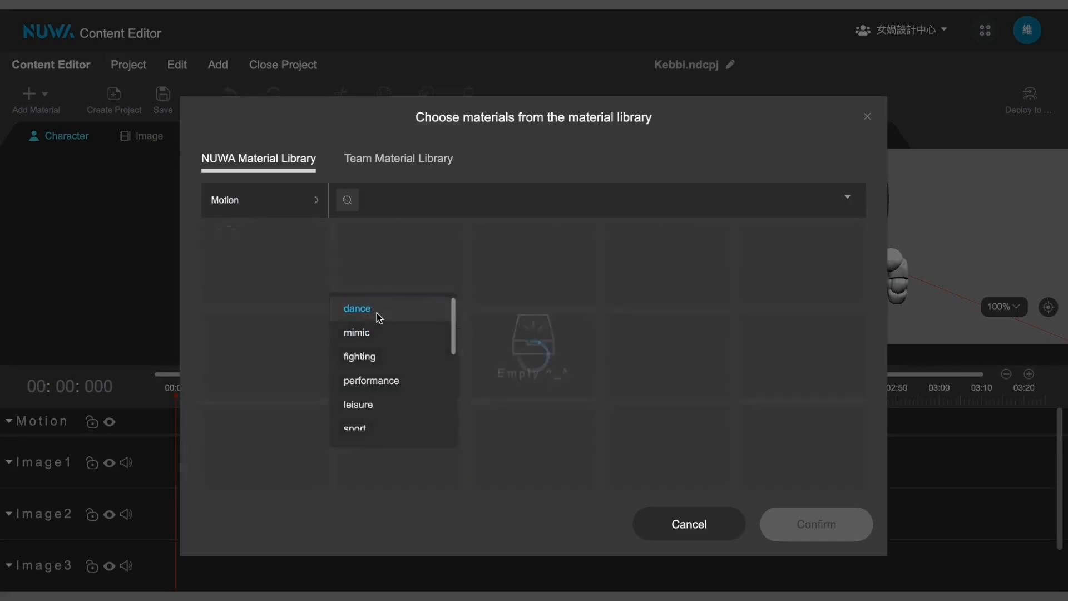
scroll(284, 301, down, 3)
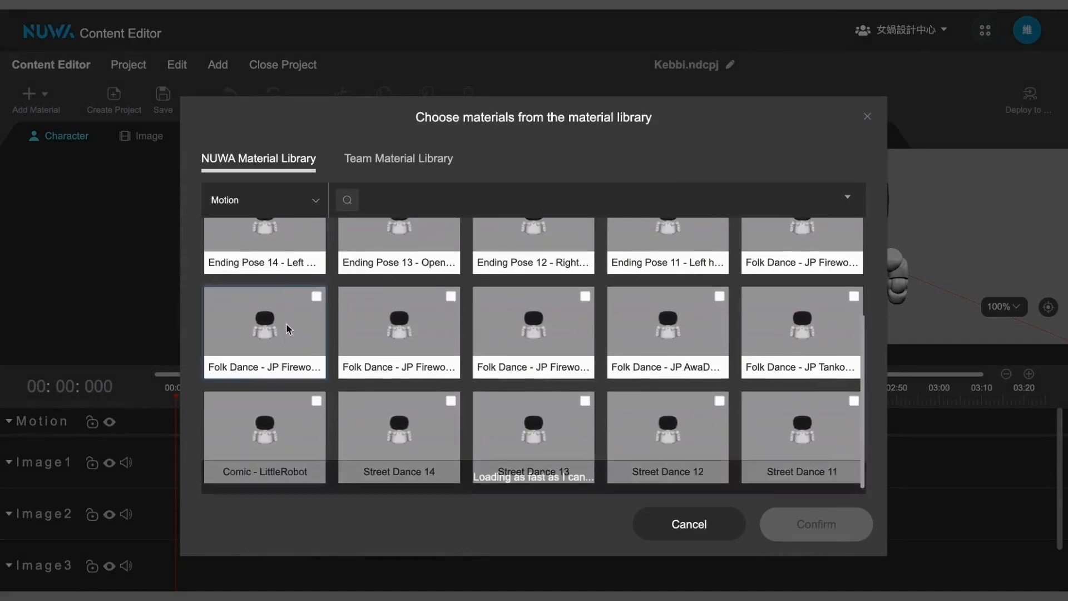
click(286, 329)
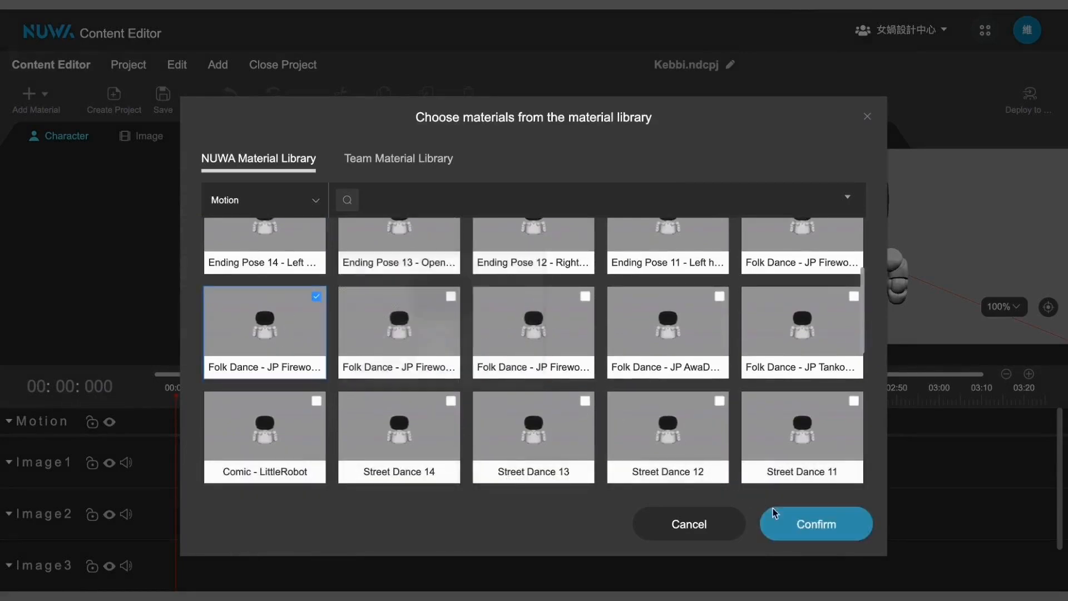
click(791, 517)
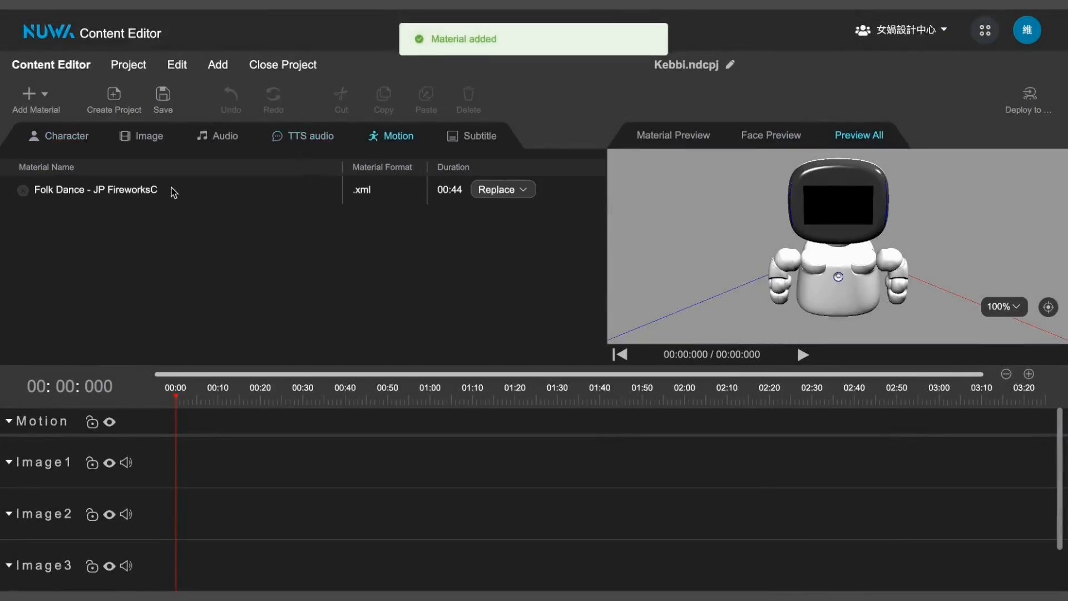
drag(174, 192, 179, 411)
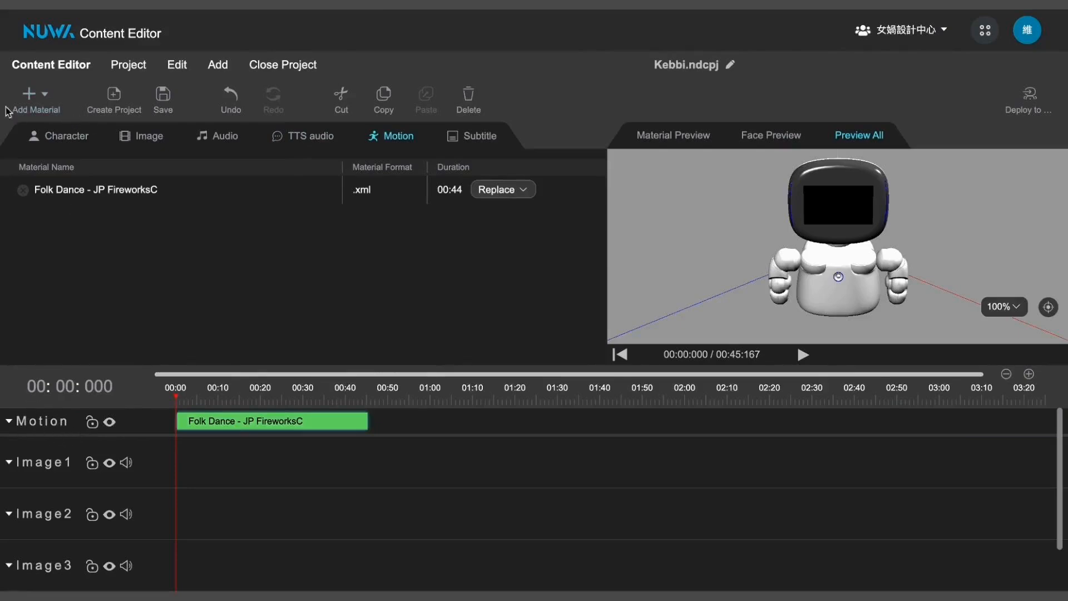
- Add the Kebbi character from the NUWA material library to the project
click(34, 99)
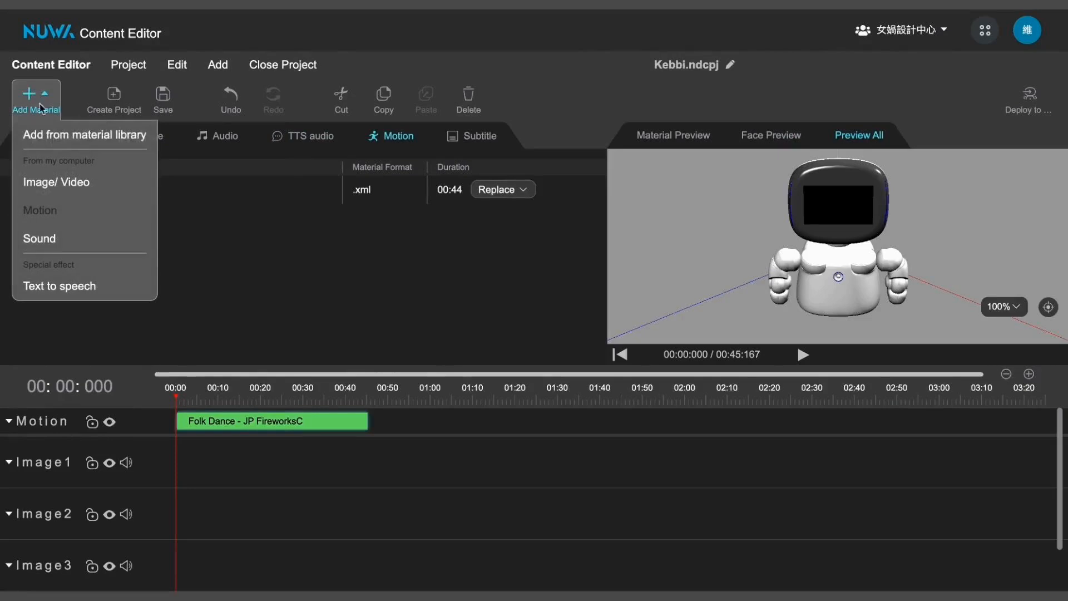
click(69, 135)
click(278, 207)
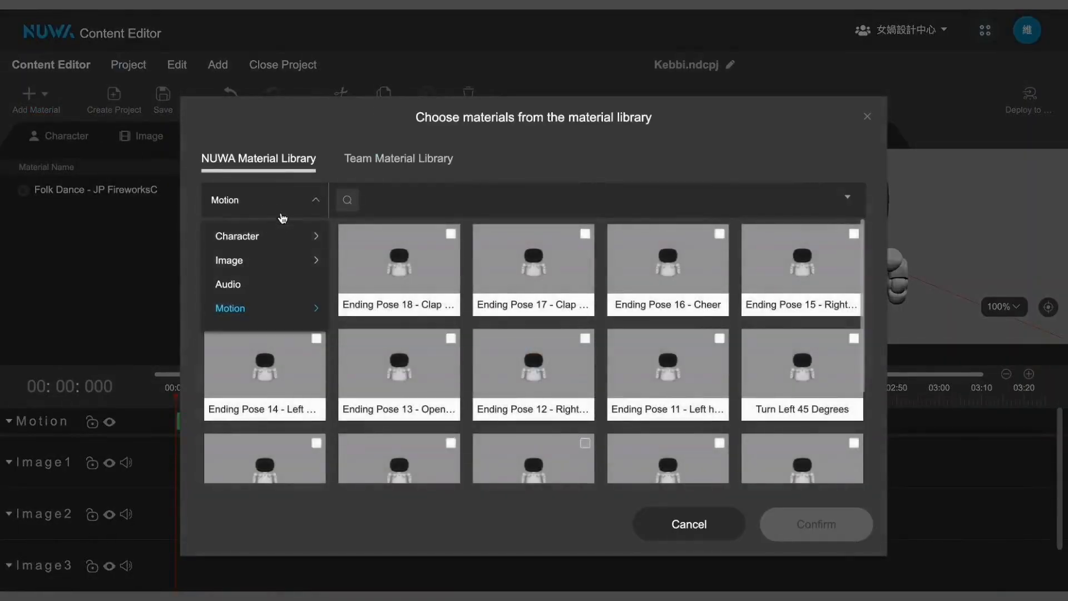
click(282, 236)
click(279, 261)
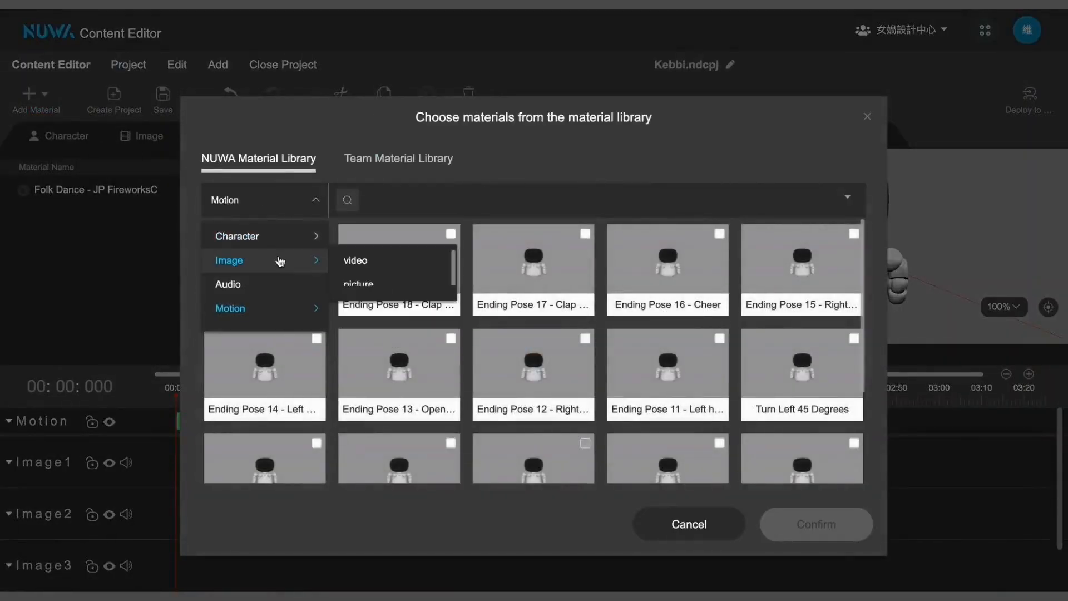
click(290, 240)
scroll(378, 269, down, 1)
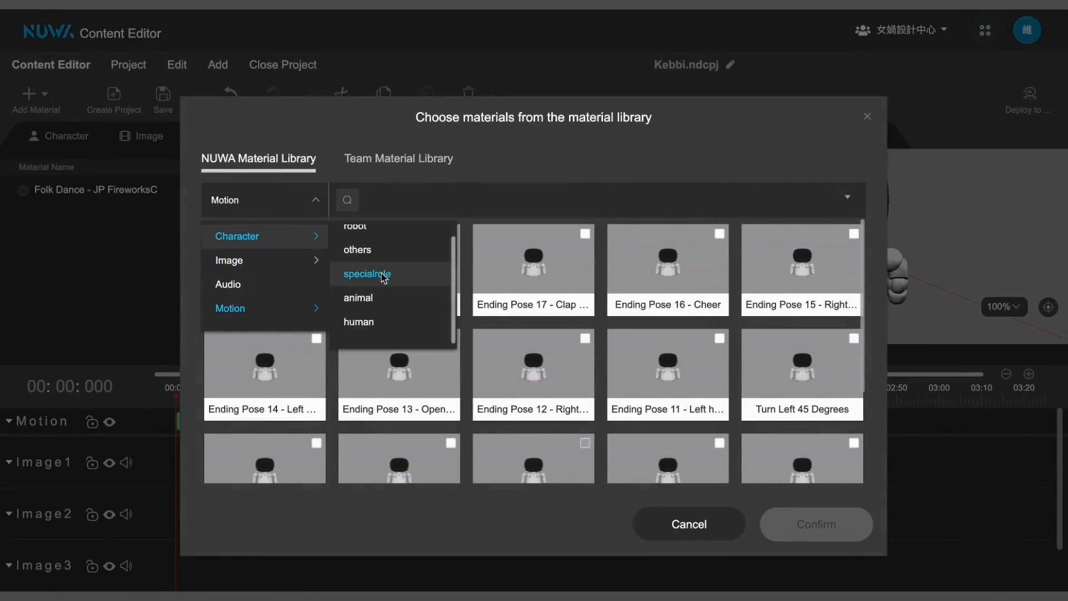
scroll(383, 261, up, 1)
click(383, 261)
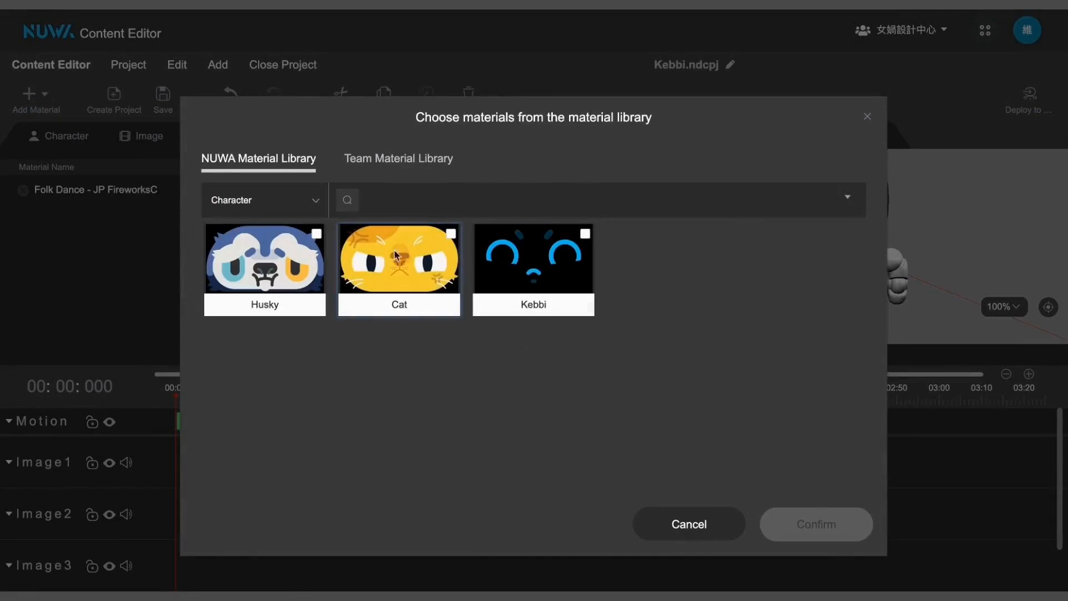
click(516, 290)
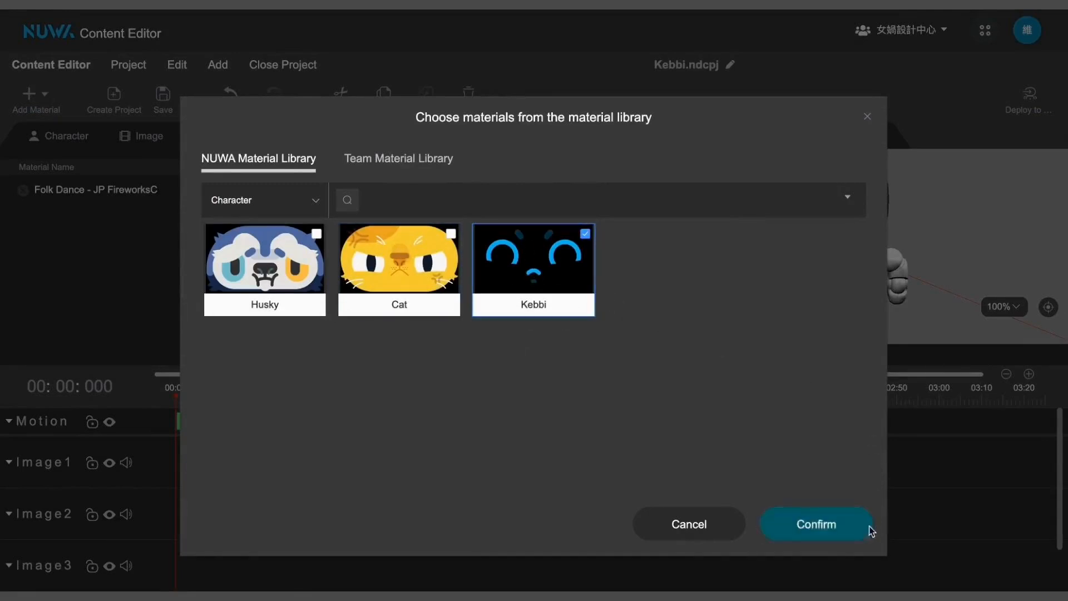
click(812, 535)
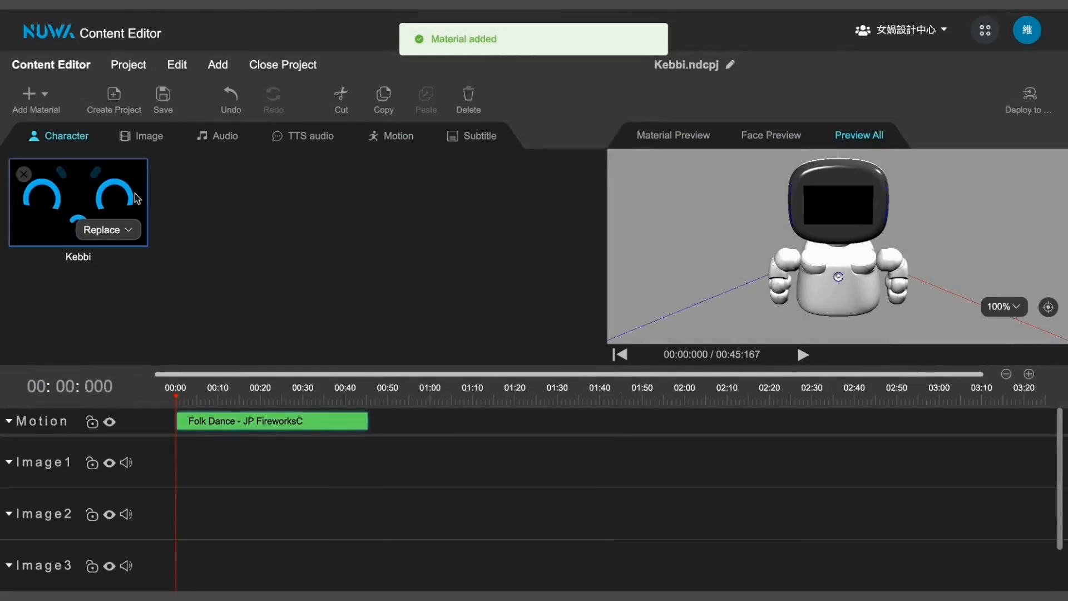
- Place the Kebbi character at the start of the Image1 track and set its expression to joy
drag(93, 193, 185, 448)
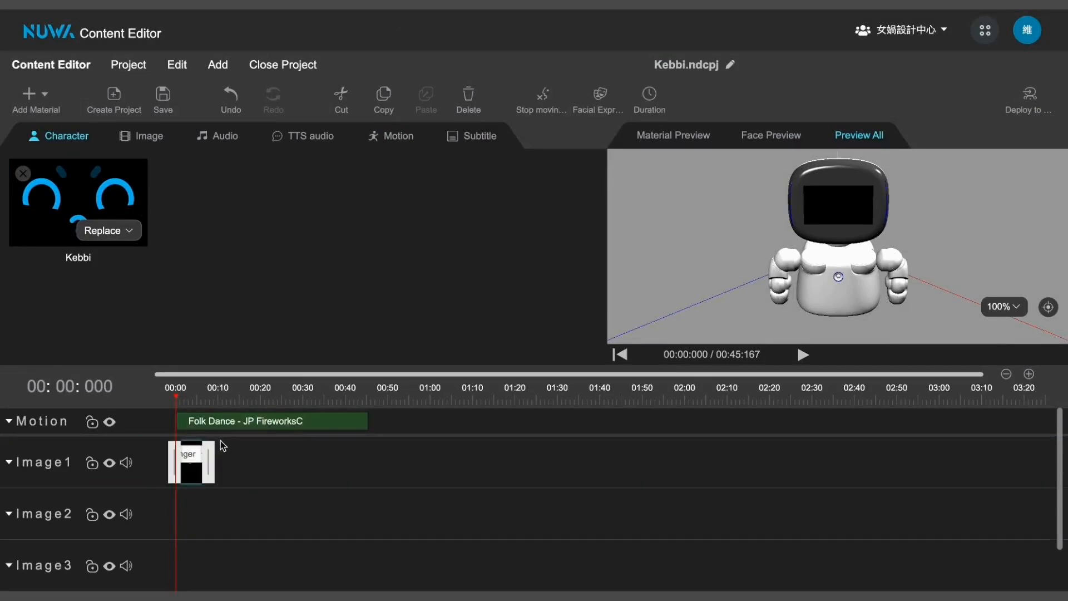
click(192, 454)
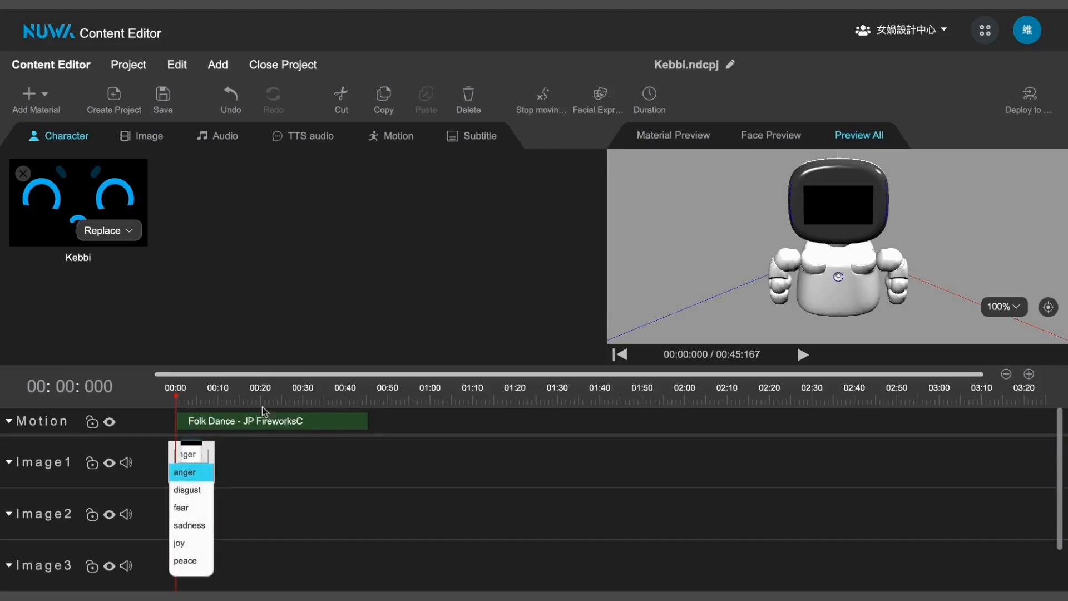
click(176, 544)
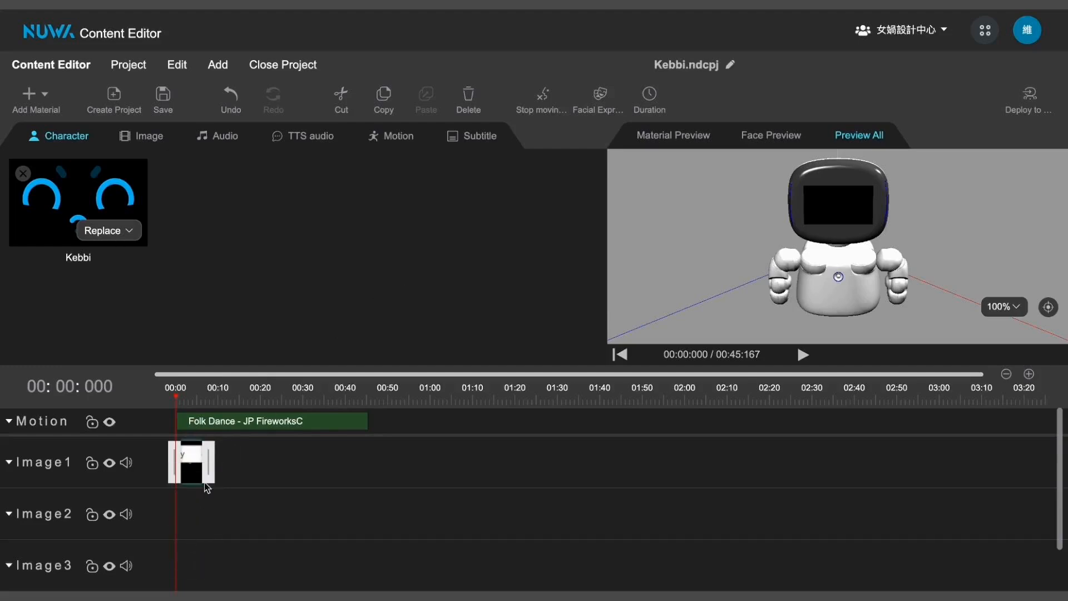
click(325, 467)
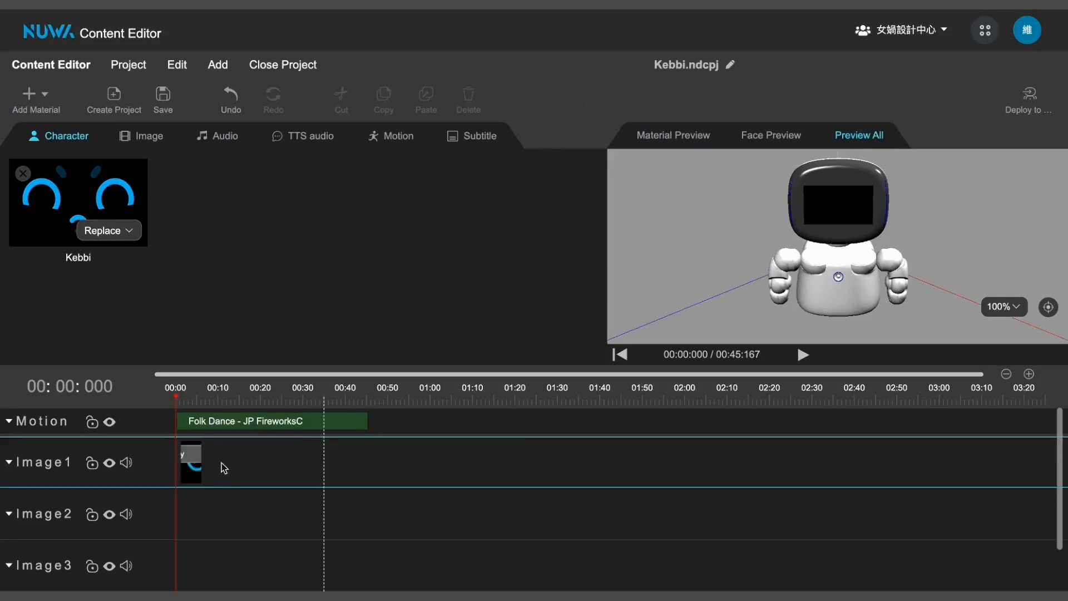
click(192, 459)
click(192, 459)
click(192, 461)
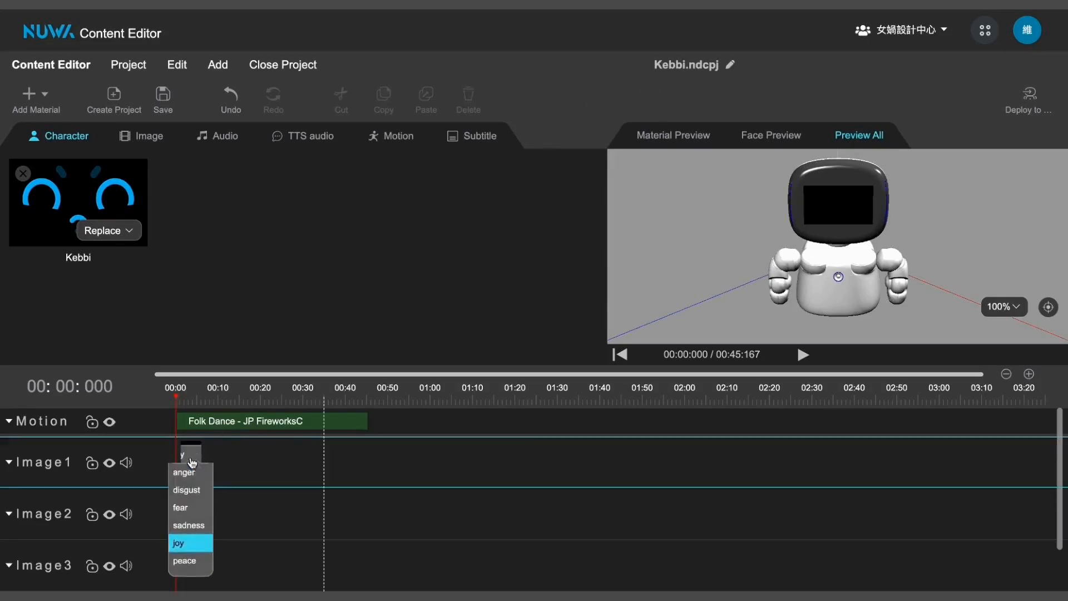
click(318, 477)
click(191, 471)
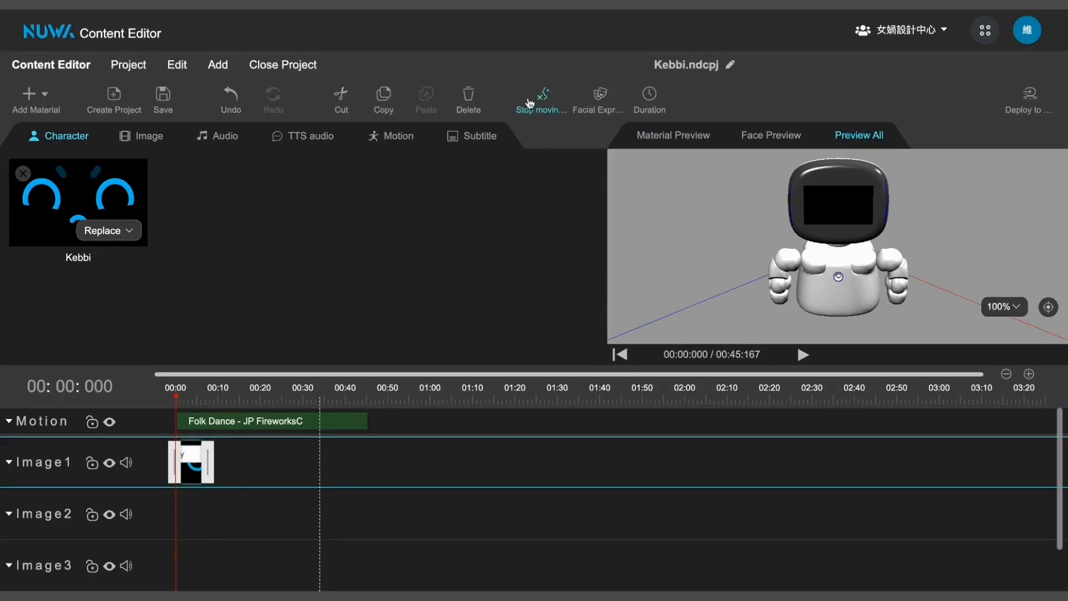
click(648, 106)
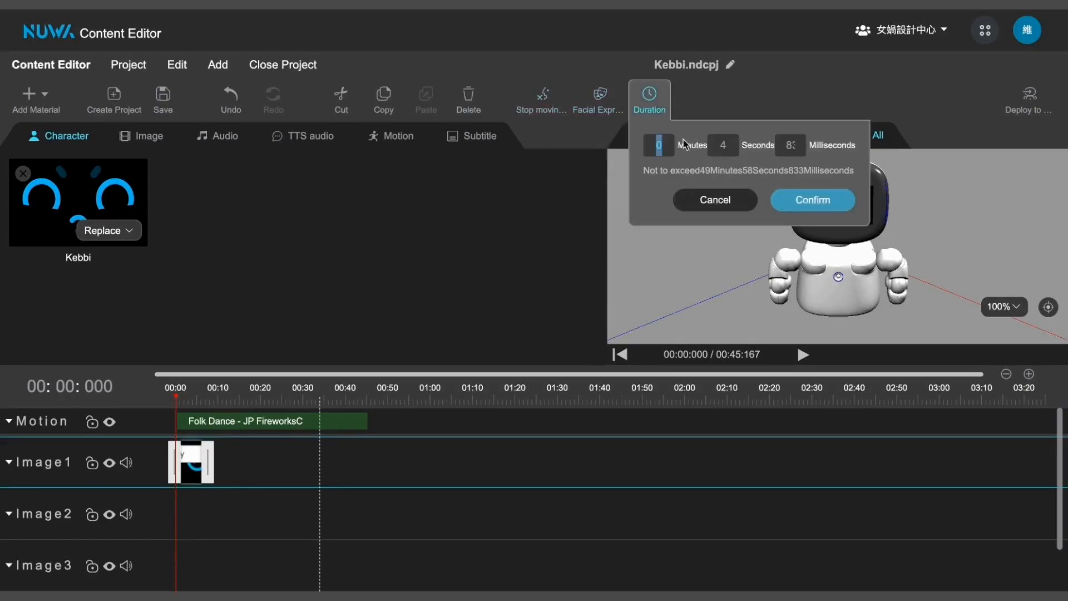
click(715, 200)
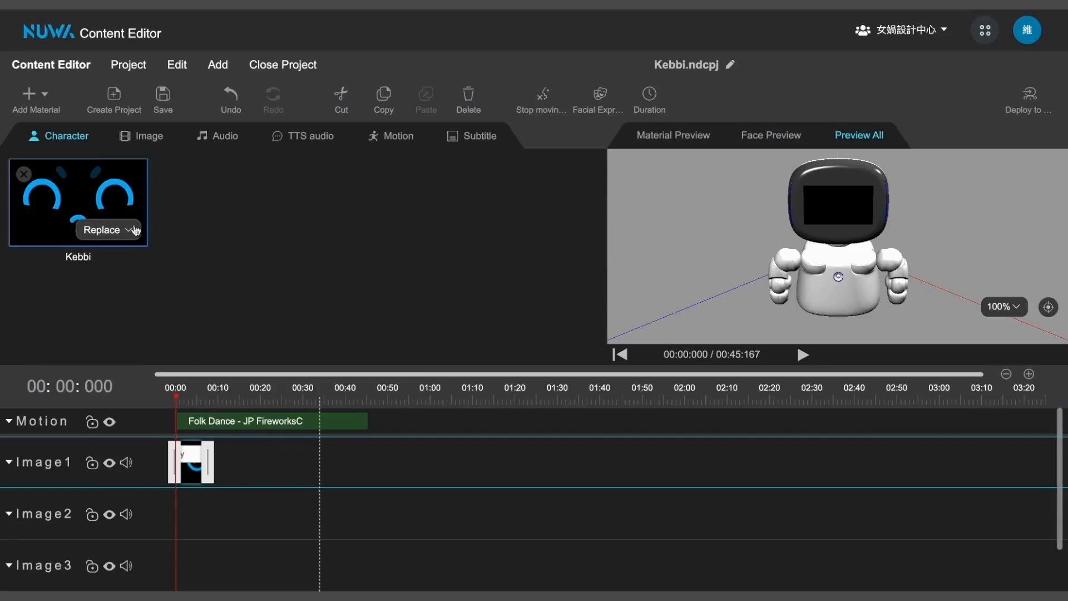
- Create a Mandarin Chinese text-to-speech material reading "Hello everyone, I am Kebi the robot, and I'm thrilled to perform"
click(36, 97)
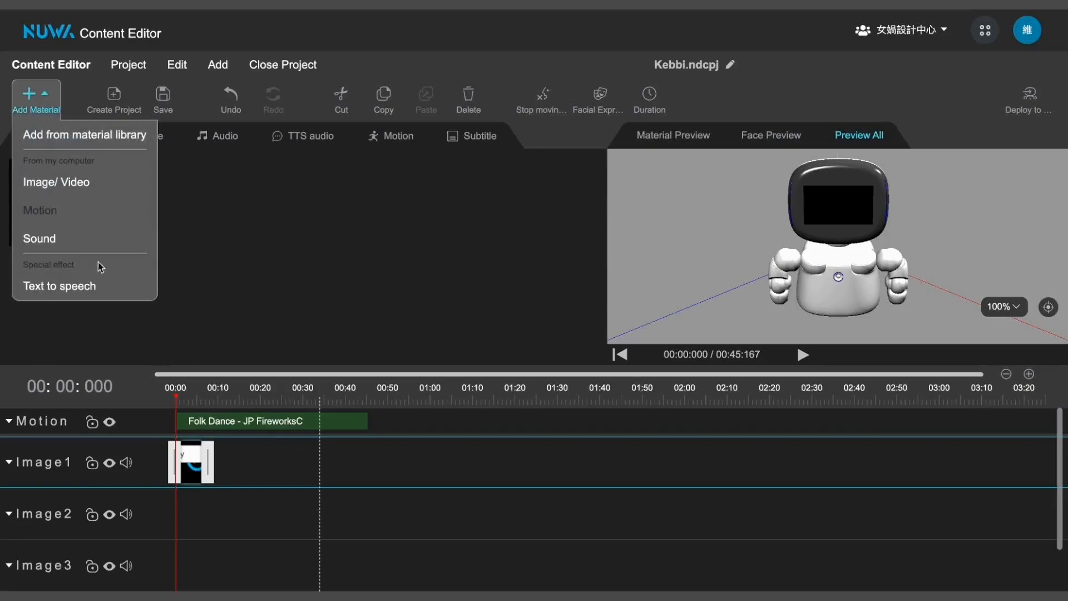
click(81, 287)
click(478, 201)
text(Hello everyone, I am Kebi the robot, and I'm thrilled to perform for y)
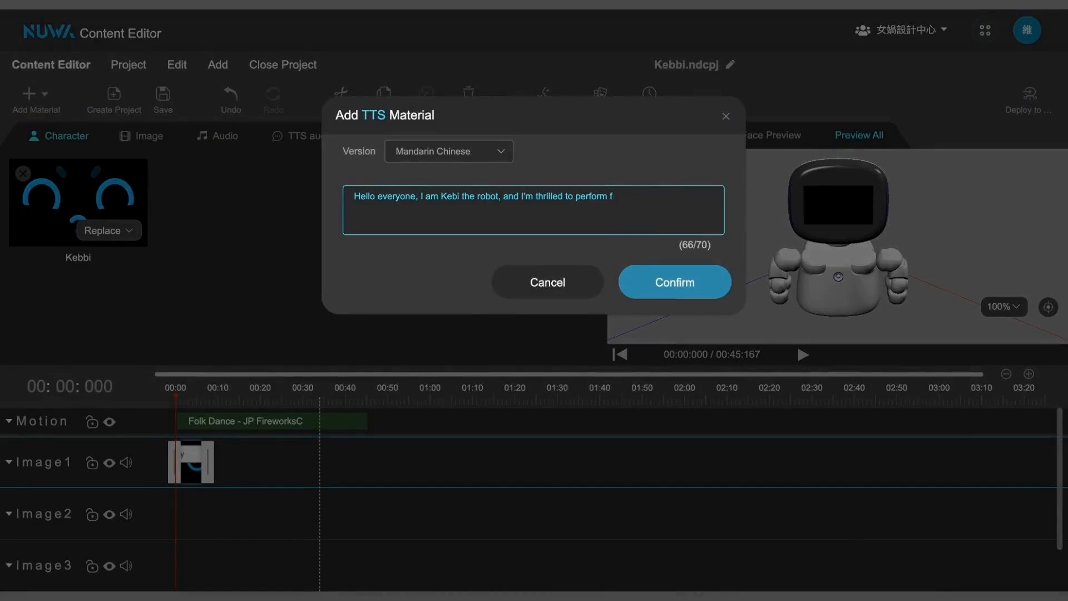
click(690, 282)
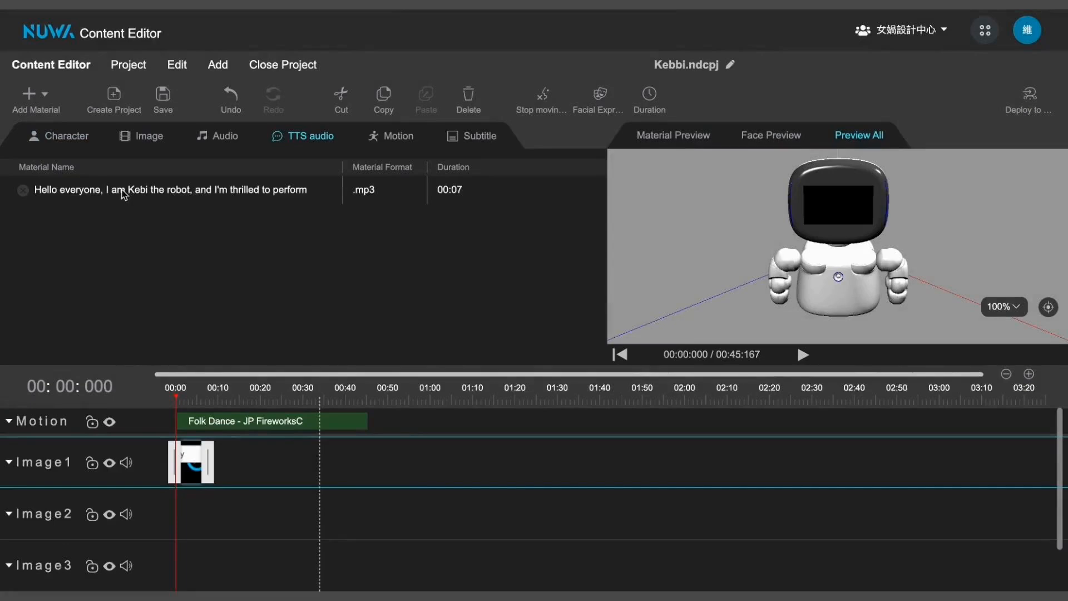
- Place the greeting speech at the start of the Sound1 track and make that track the main channel for mouth movement
drag(123, 194, 201, 193)
scroll(326, 500, down, 1)
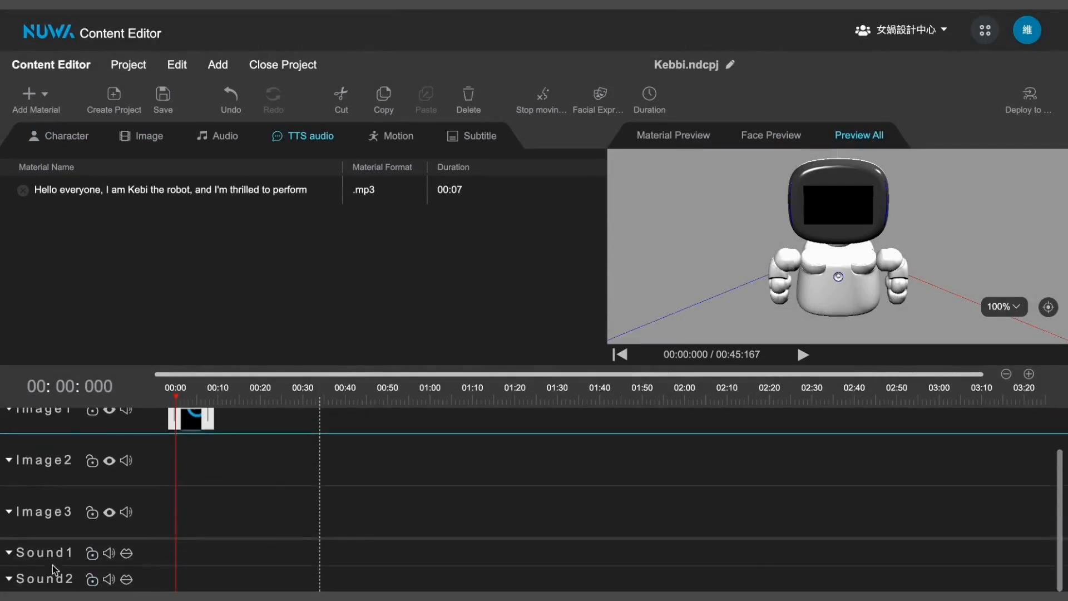
drag(141, 192, 185, 548)
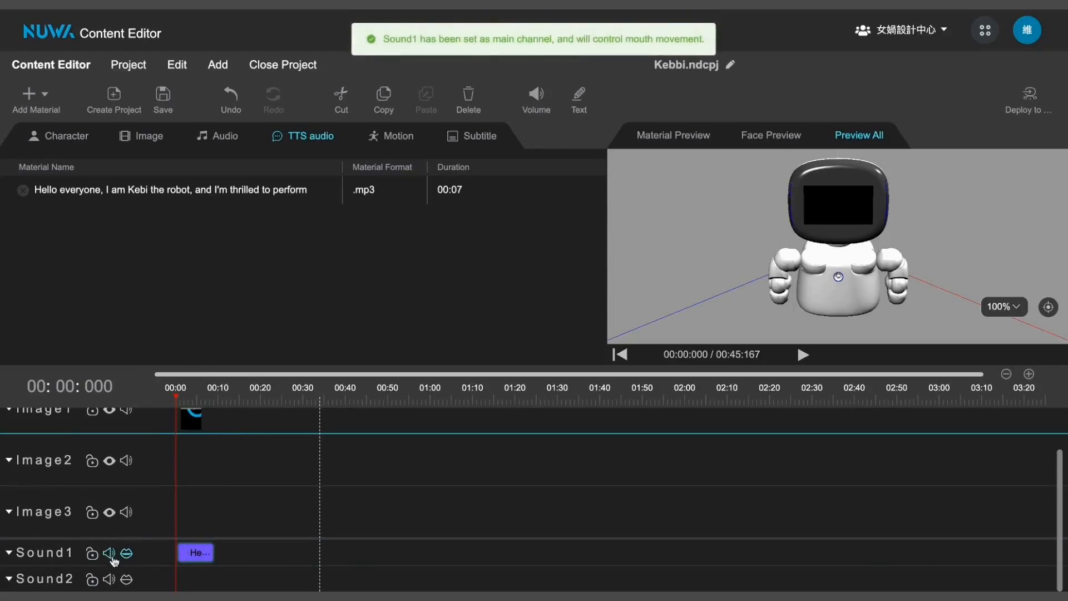
- Extend the Kebbi clip on the Image1 track to a duration of about 42 seconds
scroll(234, 481, up, 1)
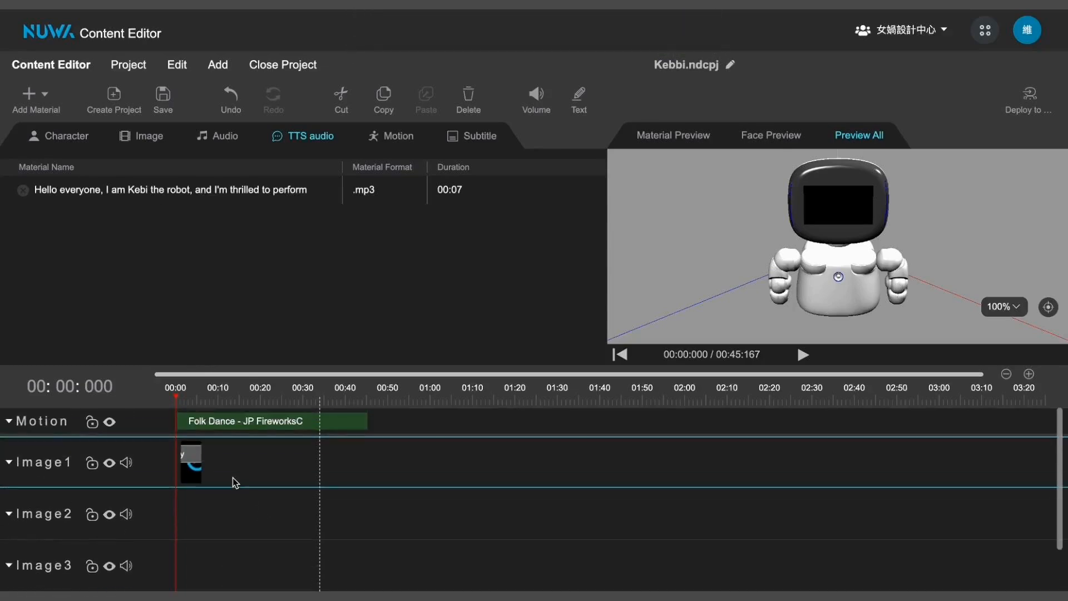
click(184, 465)
right_click(183, 464)
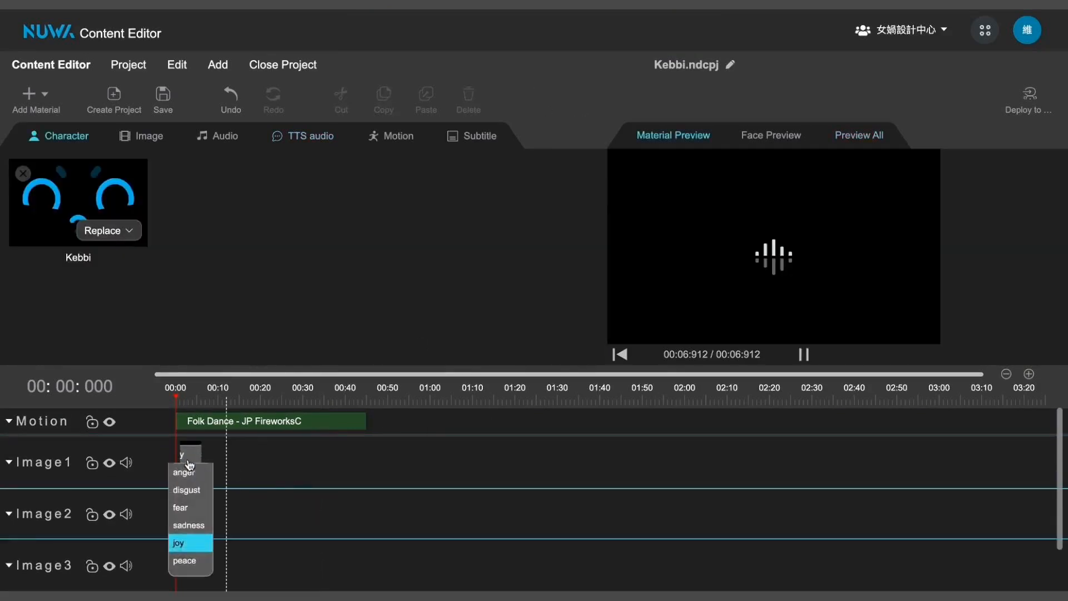
click(196, 467)
click(650, 100)
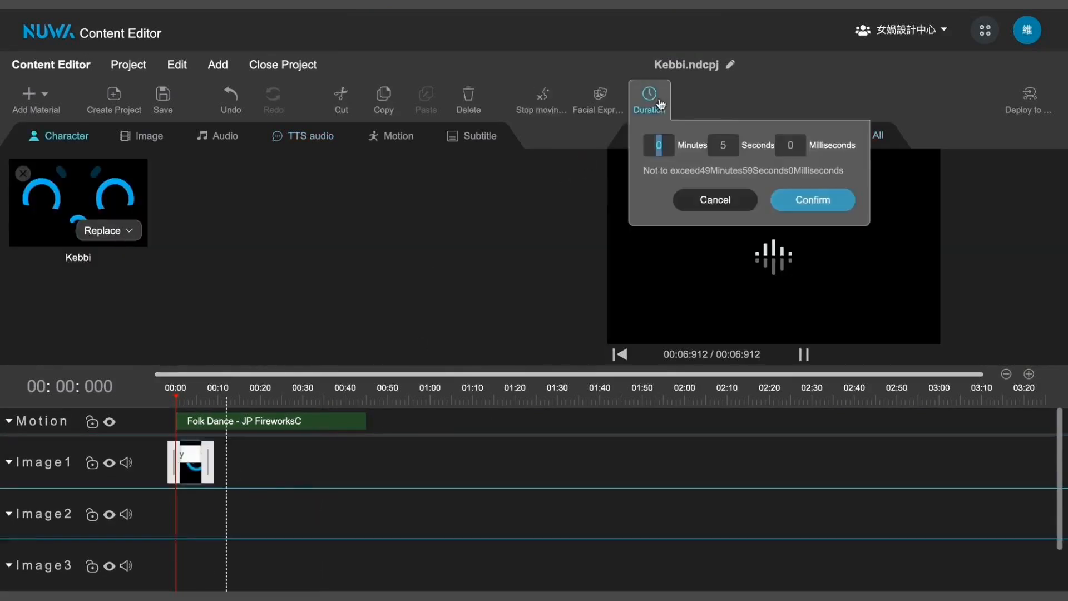
click(726, 139)
text(12)
click(812, 200)
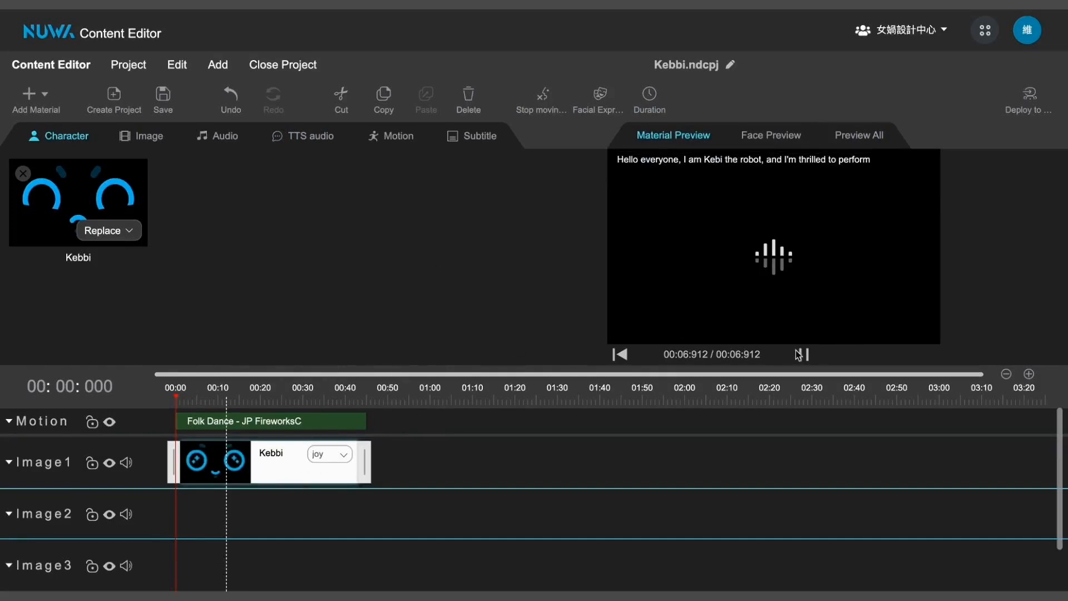
- Play the combined preview of the robot's motion, face and speech from the start
click(859, 139)
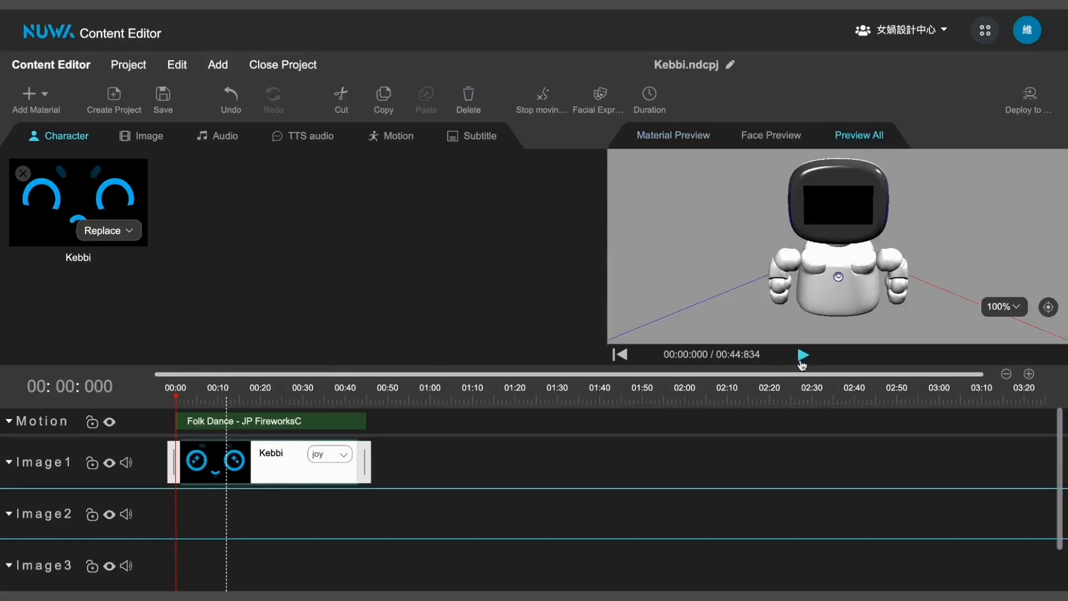
click(803, 354)
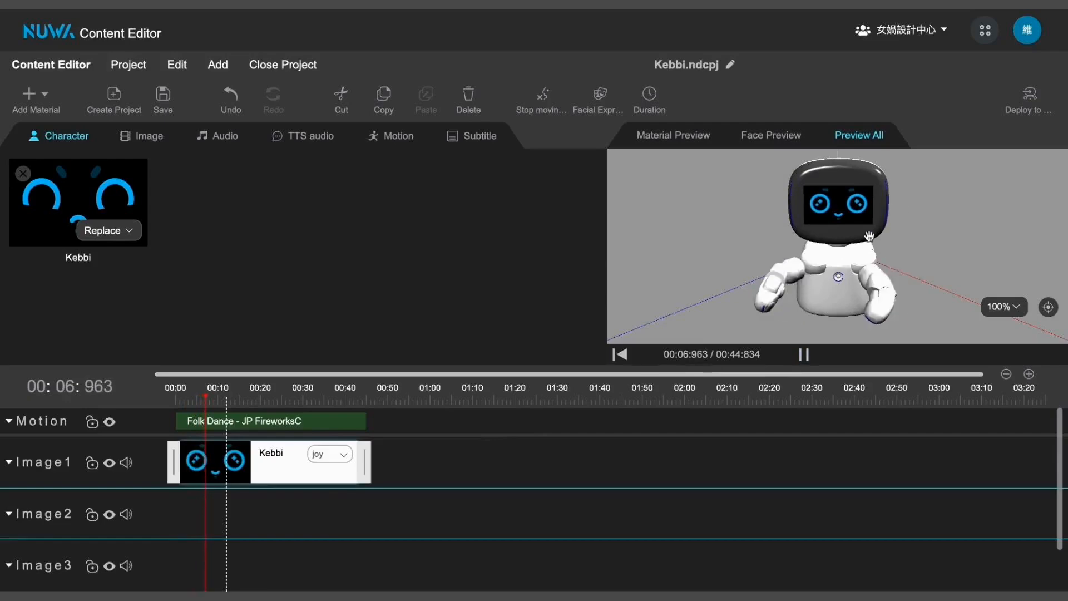
- Check the duration settings of the Kebbi clip on the Image1 track, leaving them as they are
click(267, 457)
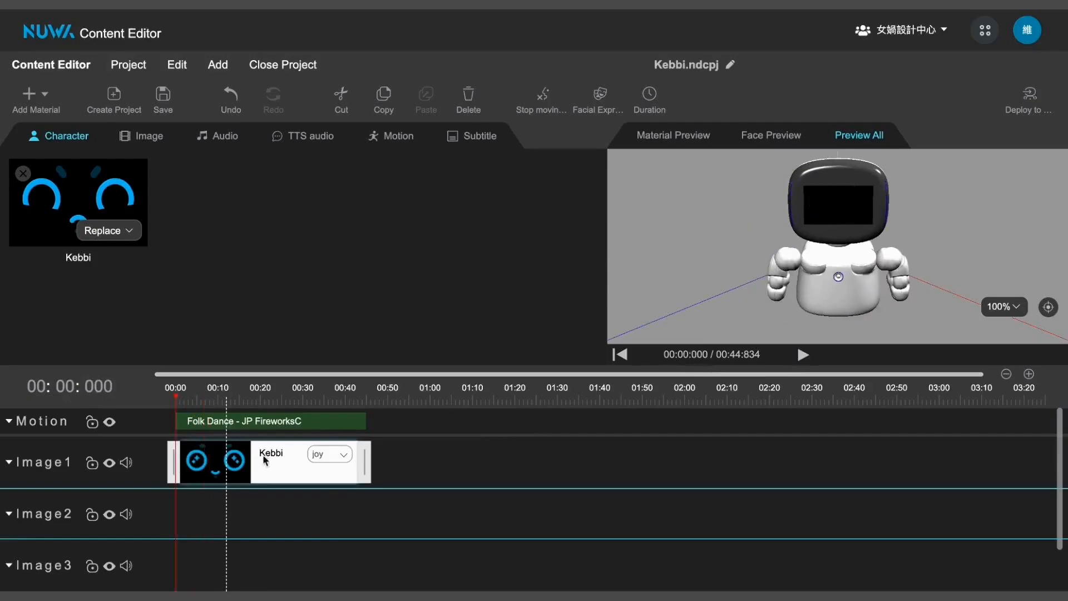
click(656, 106)
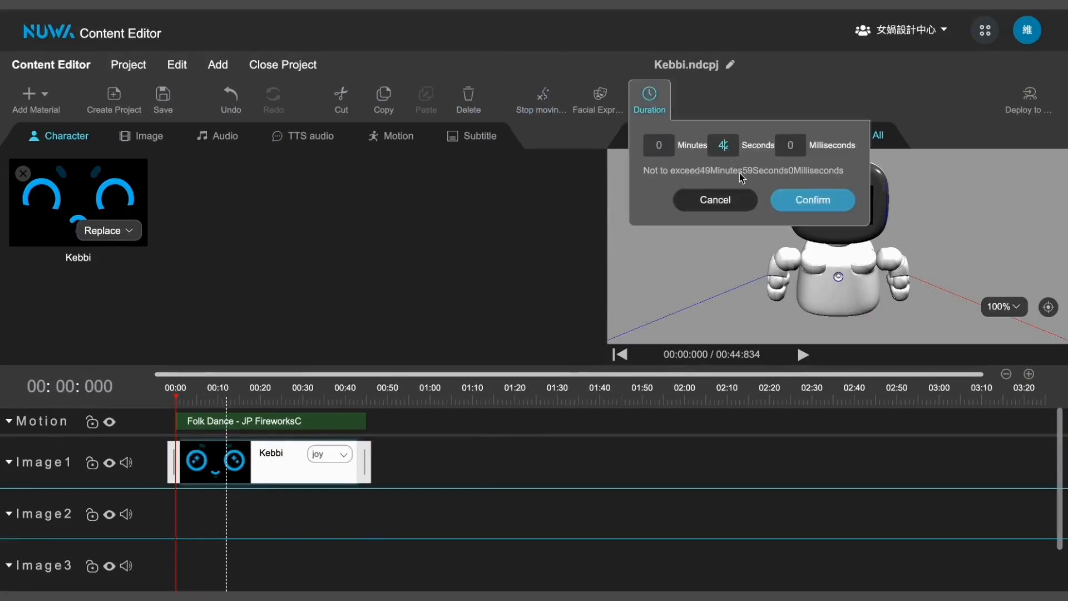
click(716, 200)
- Try the peace facial expression on the Kebbi clip and switch it back to joy
click(599, 99)
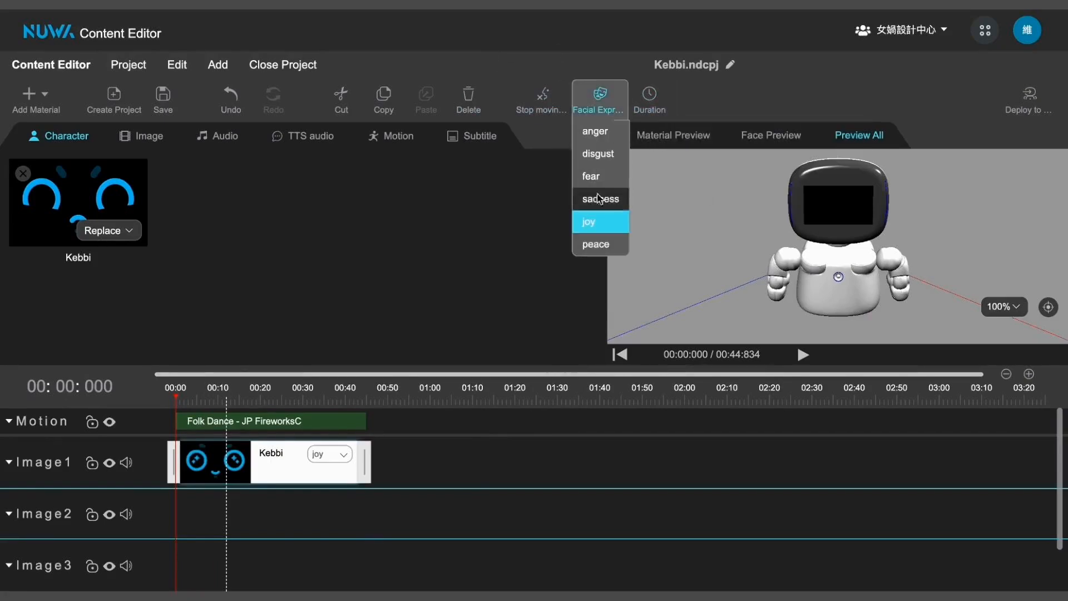
click(598, 242)
click(600, 107)
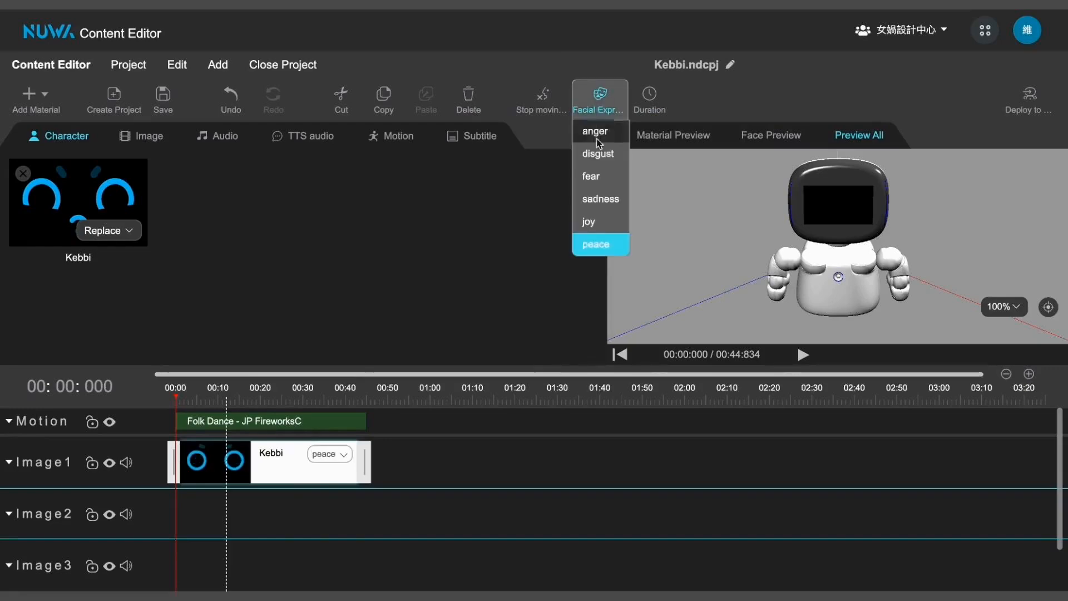
click(611, 225)
- View the Kebbi clip's settings for time slots in which the mouth stops moving
click(547, 99)
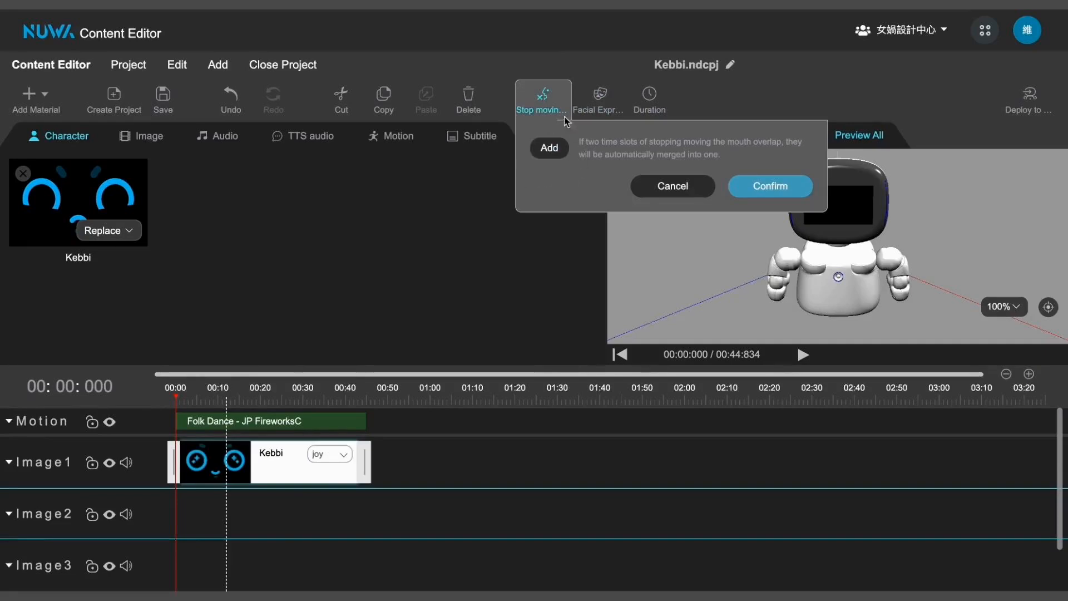
click(553, 101)
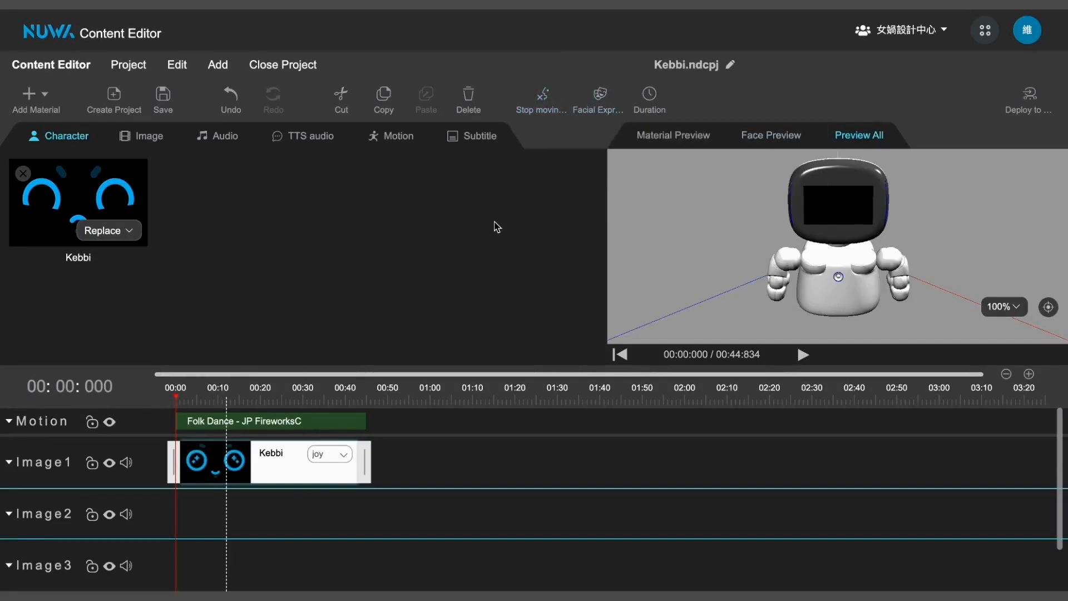
- Raise the volume of the greeting speech clip on the Sound1 track to about 70 percent of the range
scroll(233, 523, down, 2)
click(197, 552)
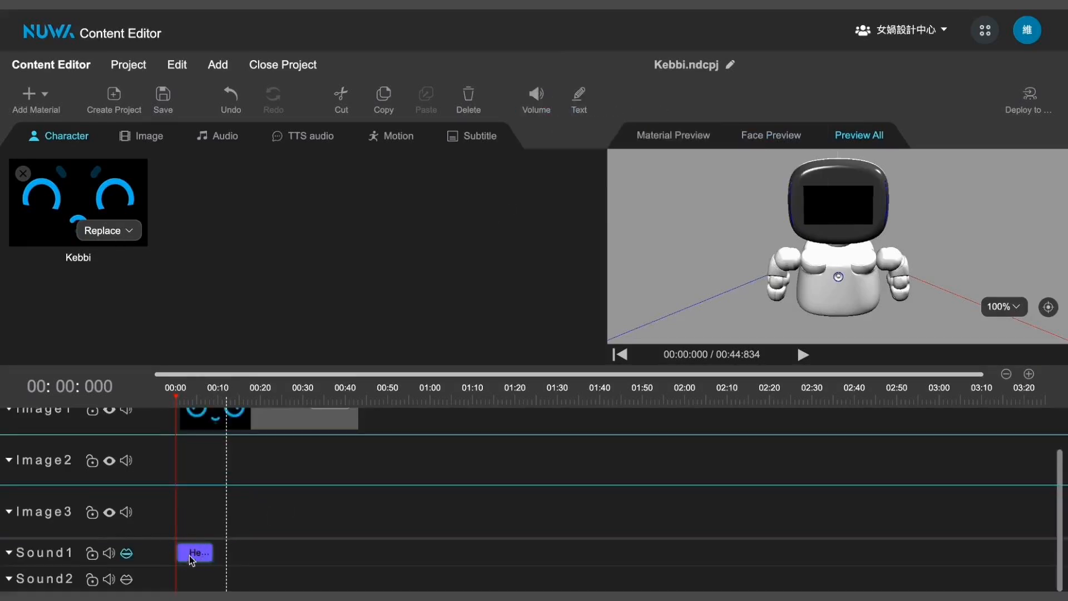
click(192, 556)
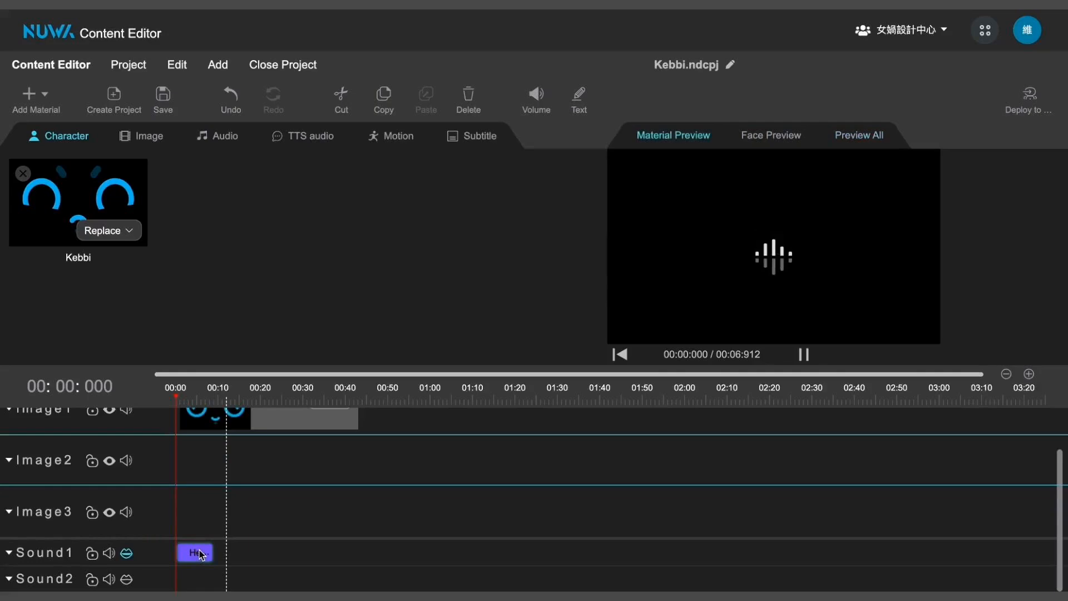
click(538, 103)
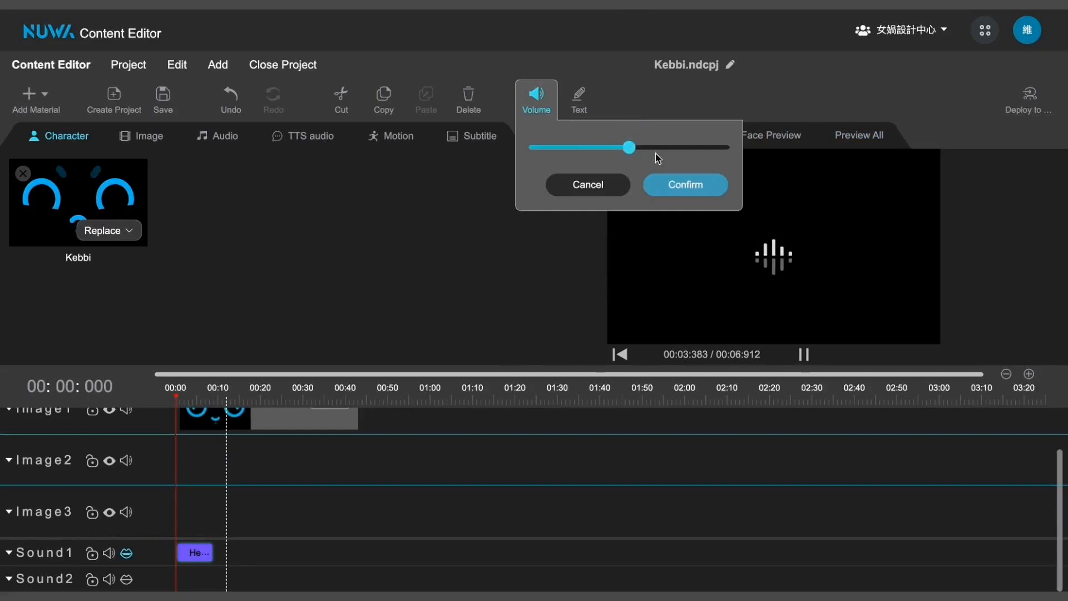
drag(629, 147, 670, 148)
click(682, 186)
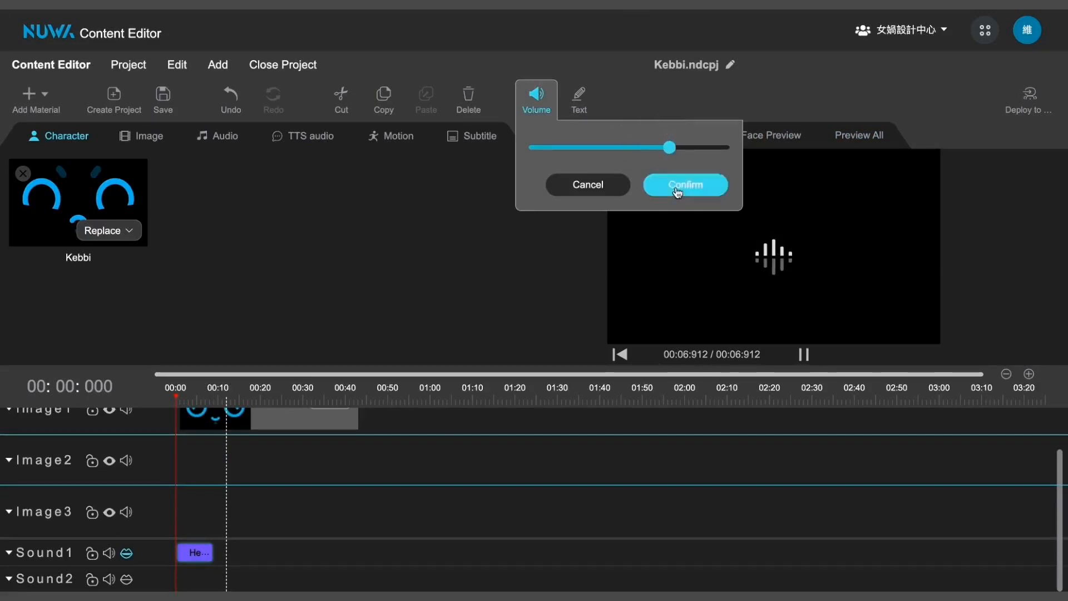
- Shorten the greeting clip's speech text to "Hello everyone, I am Kebi the robot"
click(594, 106)
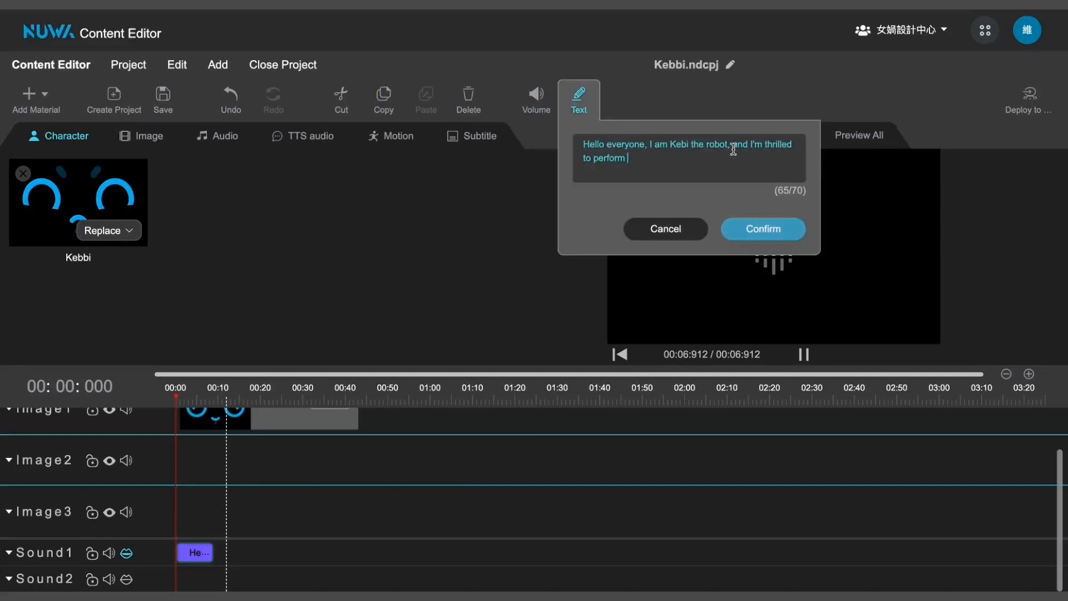
drag(729, 147, 768, 162)
key(BackSpace)
click(778, 236)
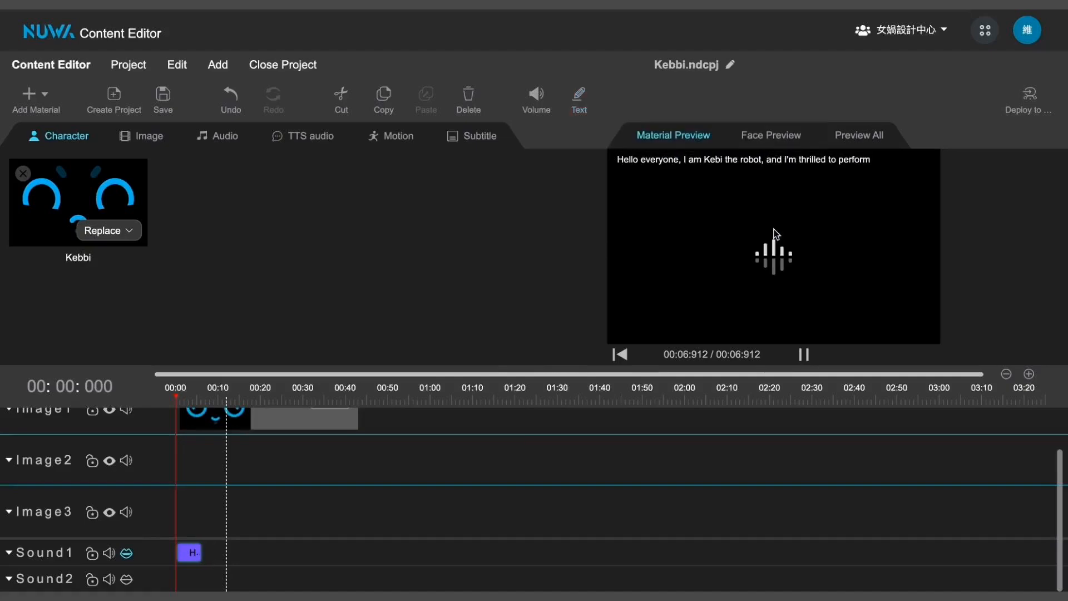
- Import the sound file "2023 NUWA Robotics 女媧創造 形象影片.mp3" from the computer as an audio material
click(217, 136)
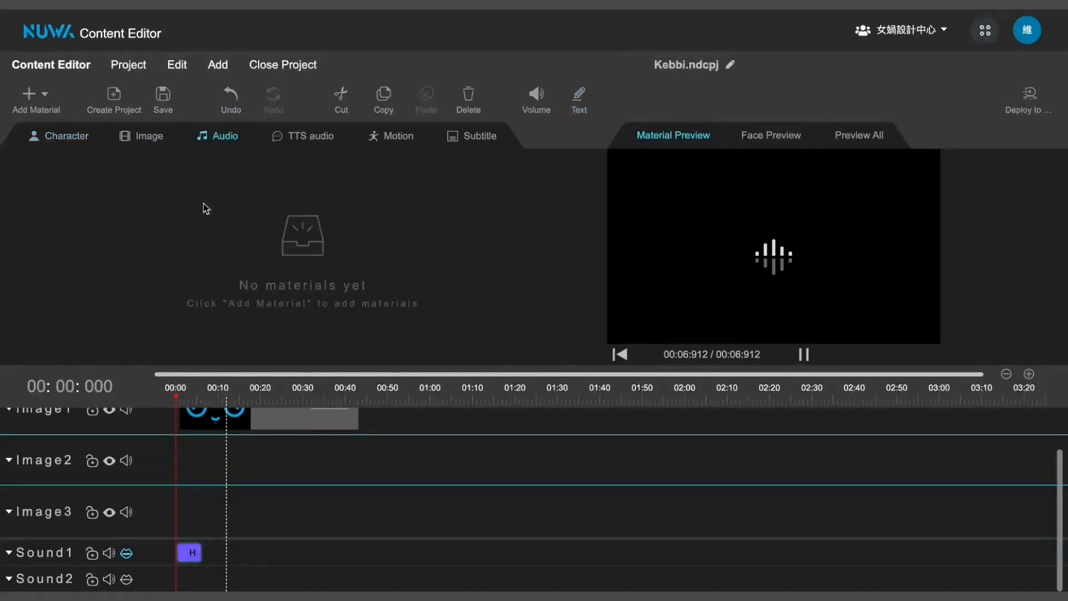
click(40, 105)
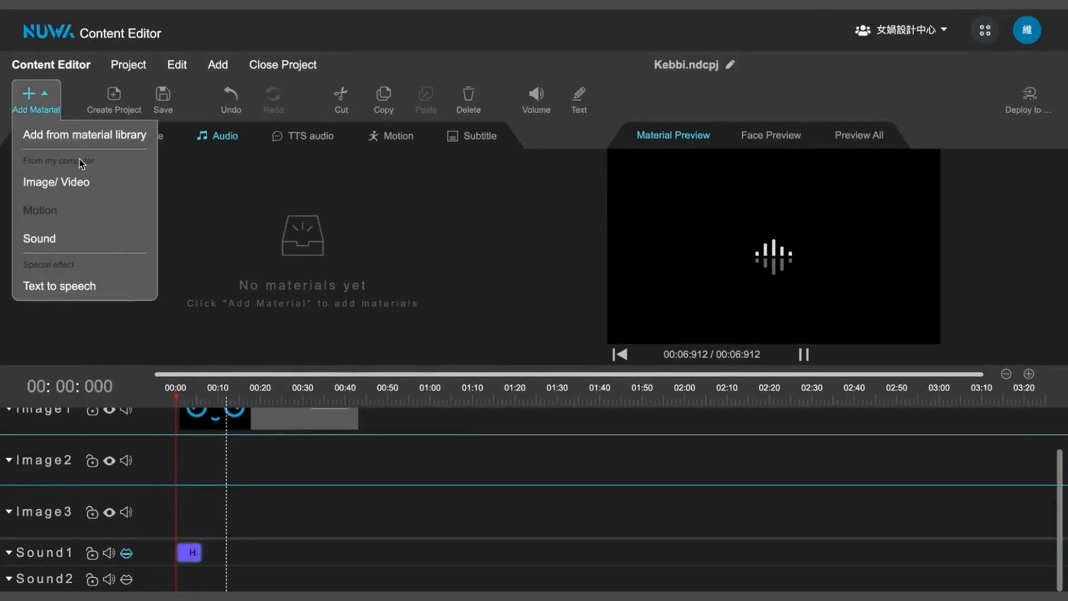
click(66, 238)
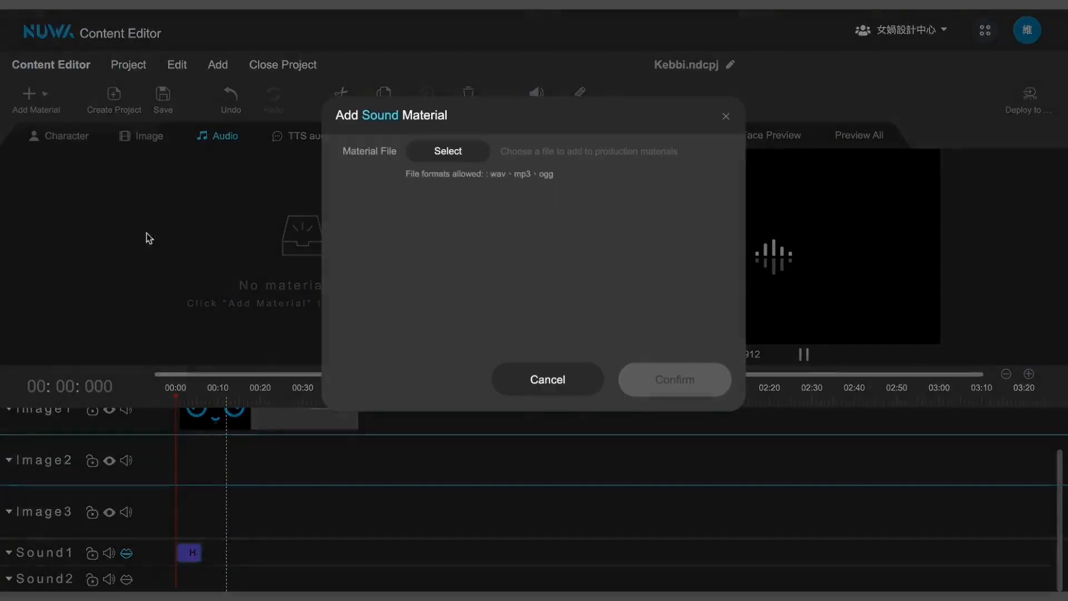
click(443, 152)
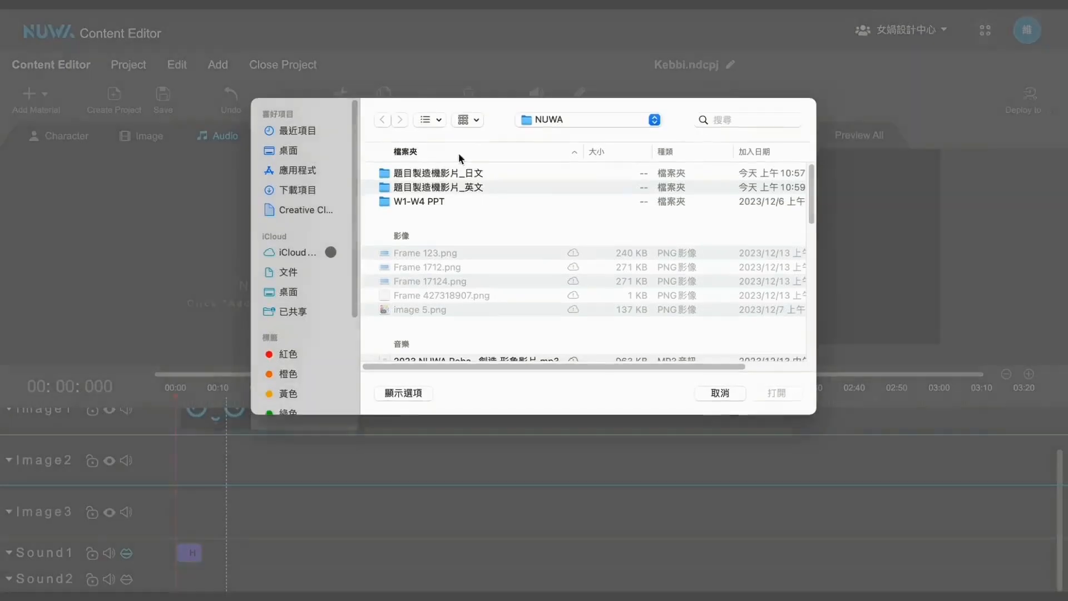
scroll(484, 223, down, 3)
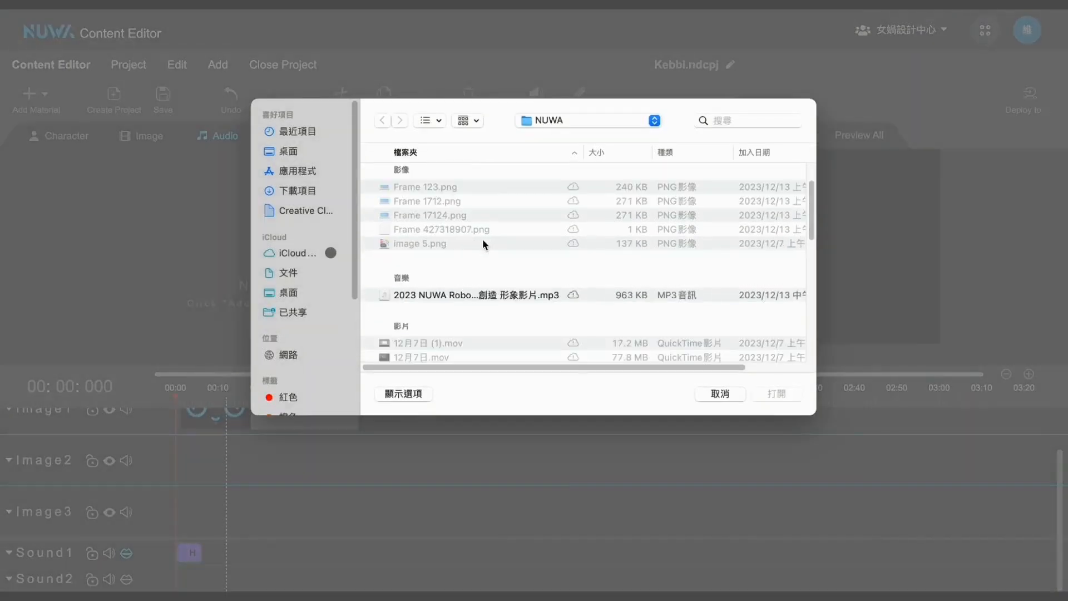
click(488, 296)
click(779, 396)
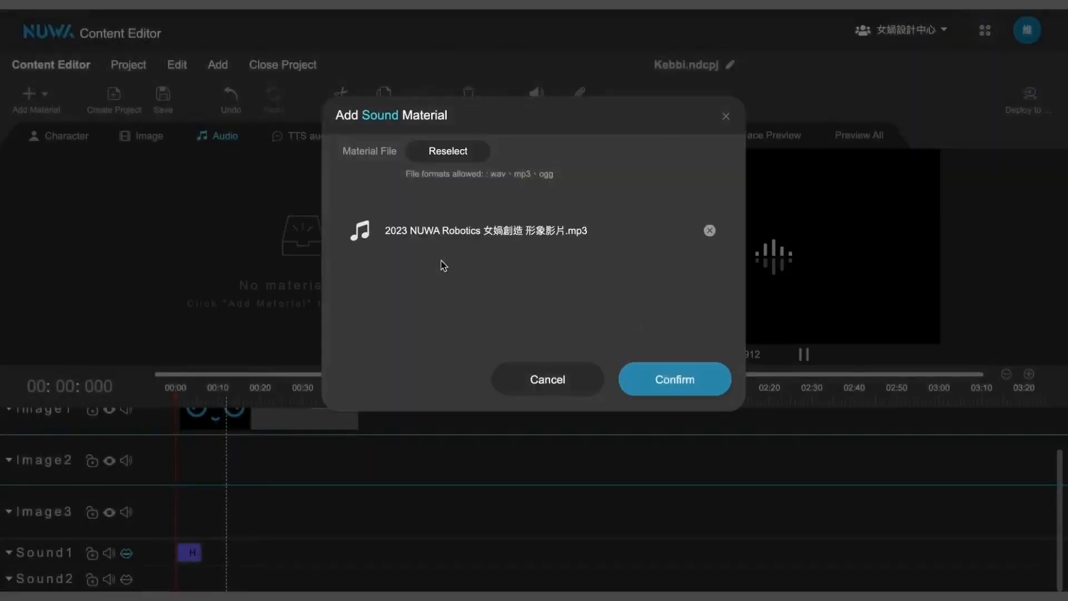
click(703, 379)
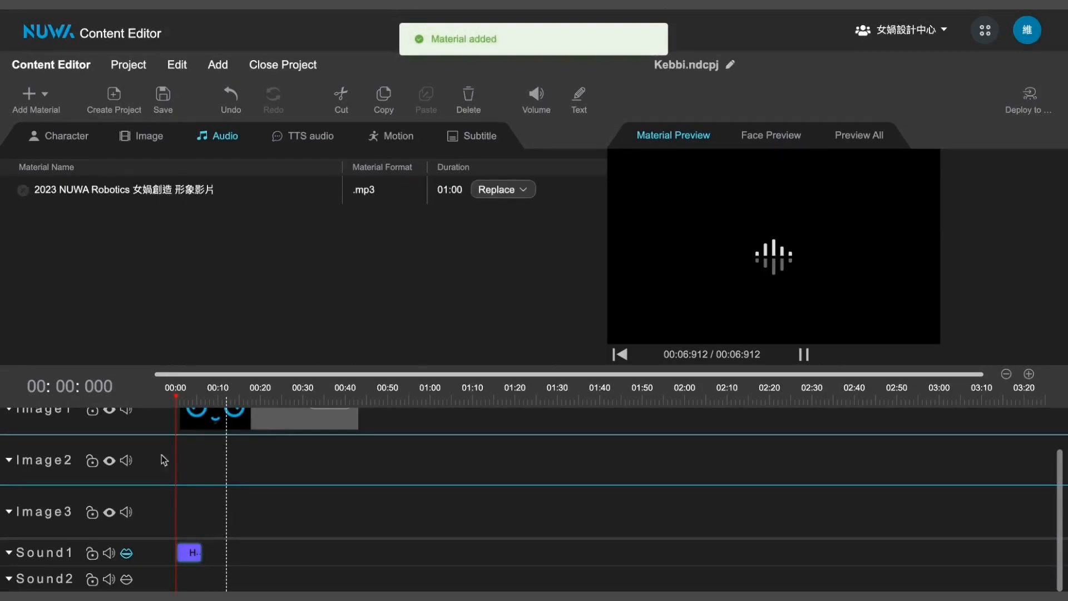
- Place the imported NUWA Robotics audio at the start of the Sound2 track, beneath the greeting speech
click(127, 554)
click(198, 554)
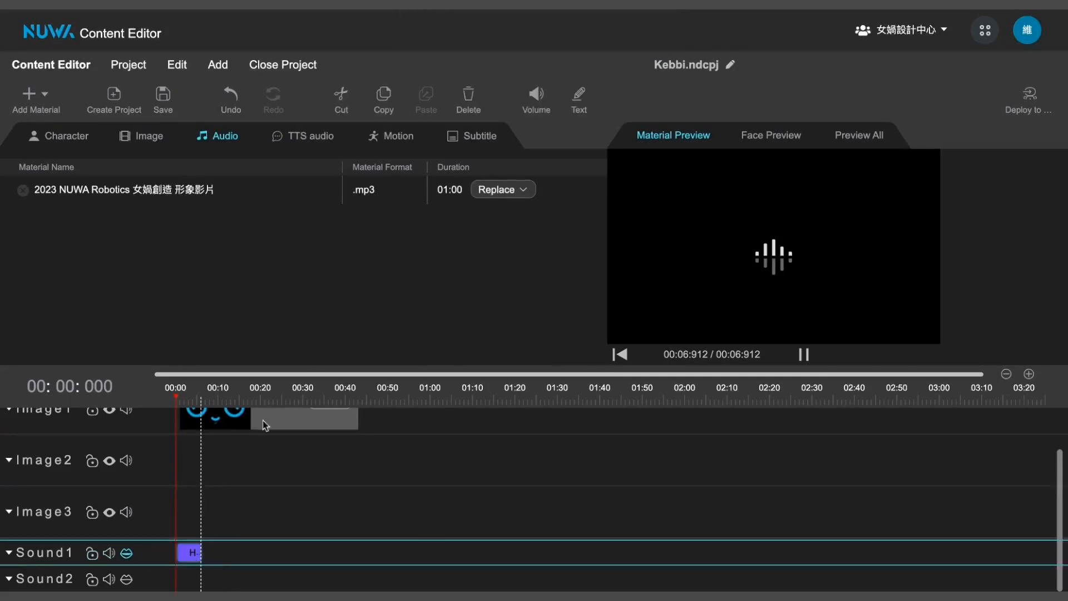
click(319, 152)
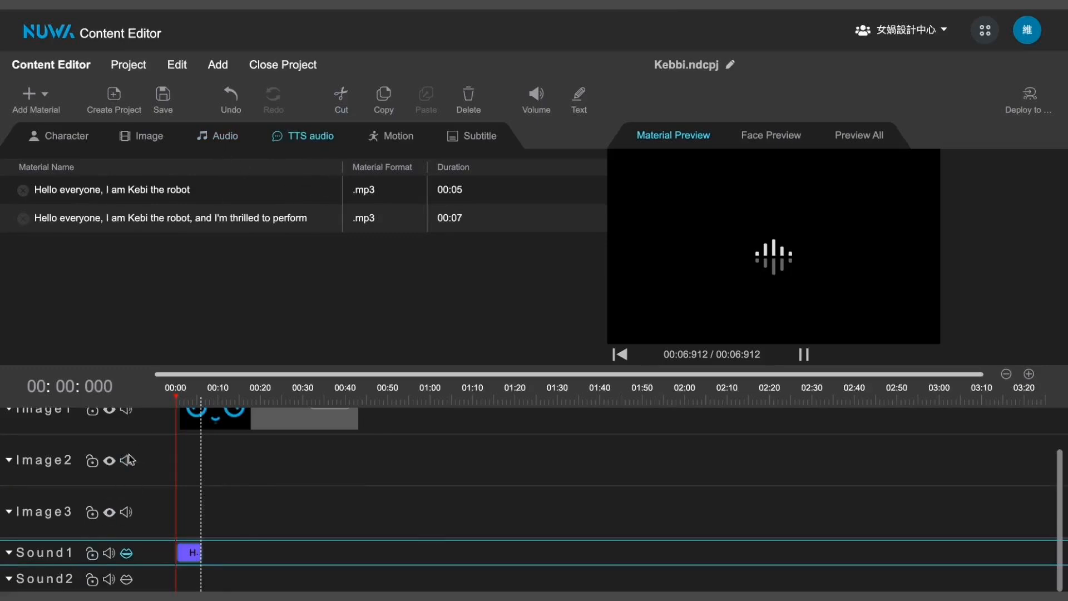
click(231, 133)
drag(176, 200, 179, 564)
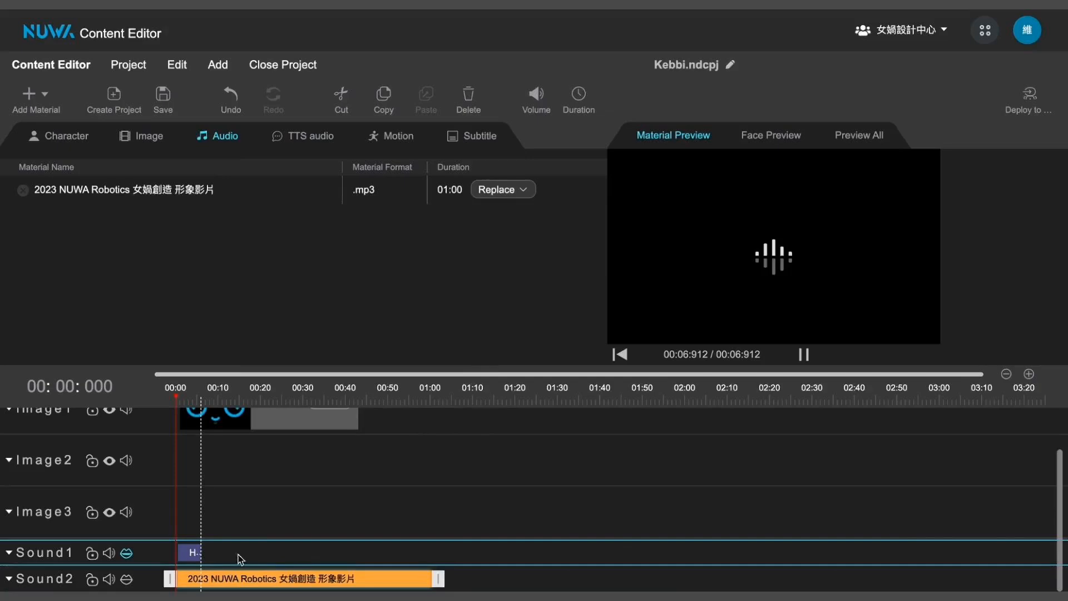
click(134, 581)
- Add a Bottom center subtitle near the start of the Image2 track
click(459, 135)
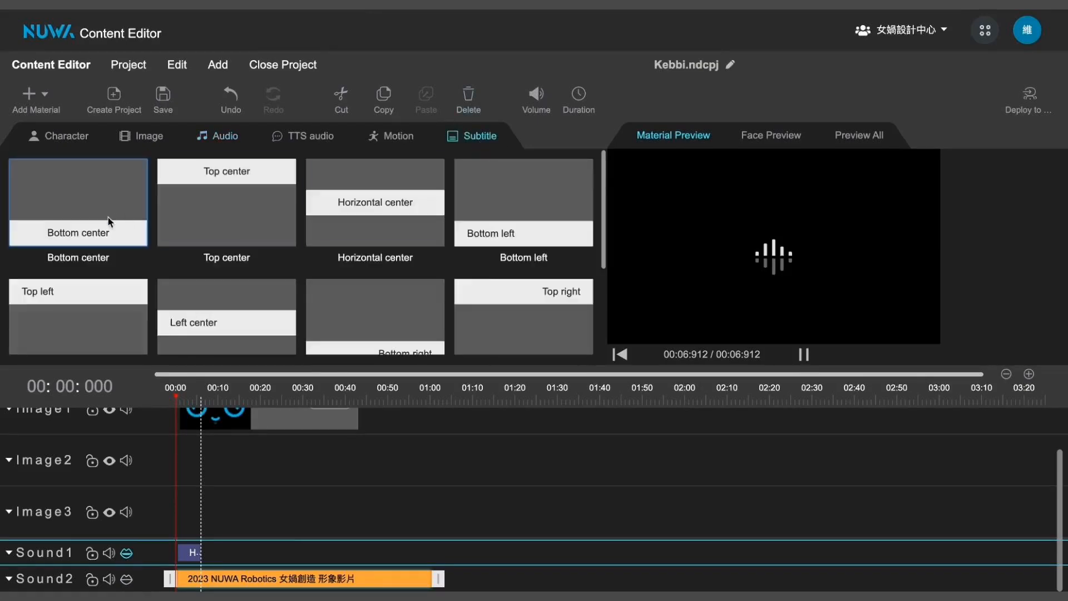
drag(52, 193, 187, 446)
drag(188, 445, 184, 439)
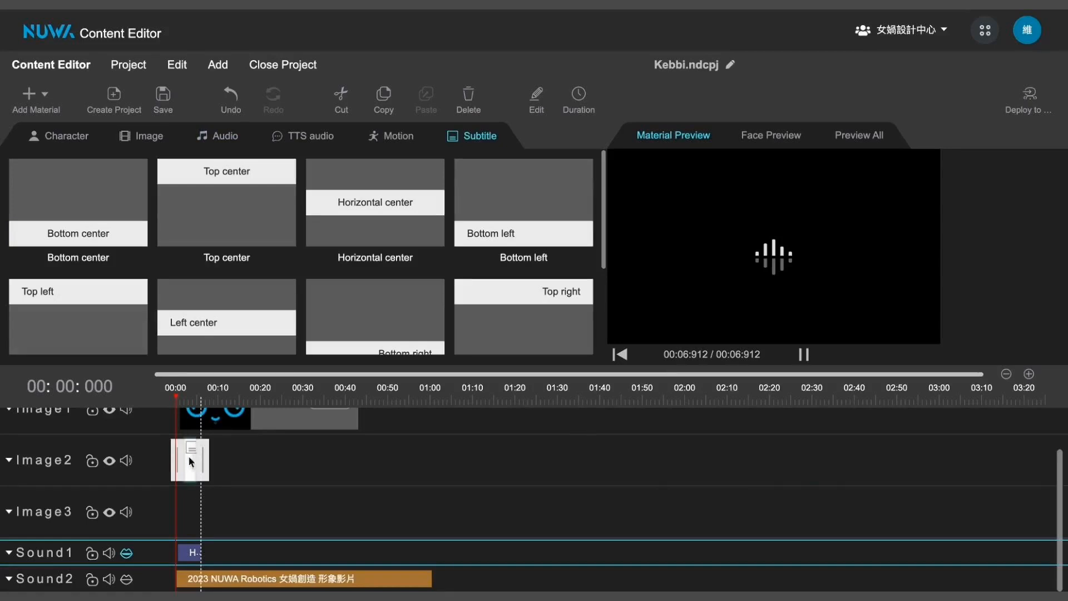
click(587, 590)
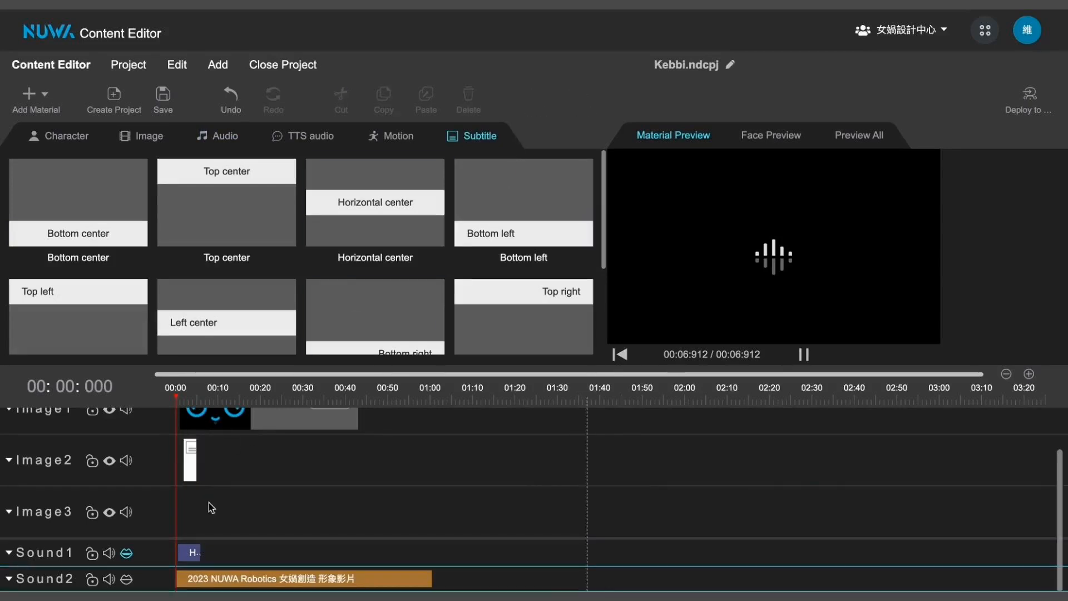
- Enter "Hi! I'm Kebi the robot, and I'm delighted to dance for you all today." as the Image2 subtitle's text
click(195, 455)
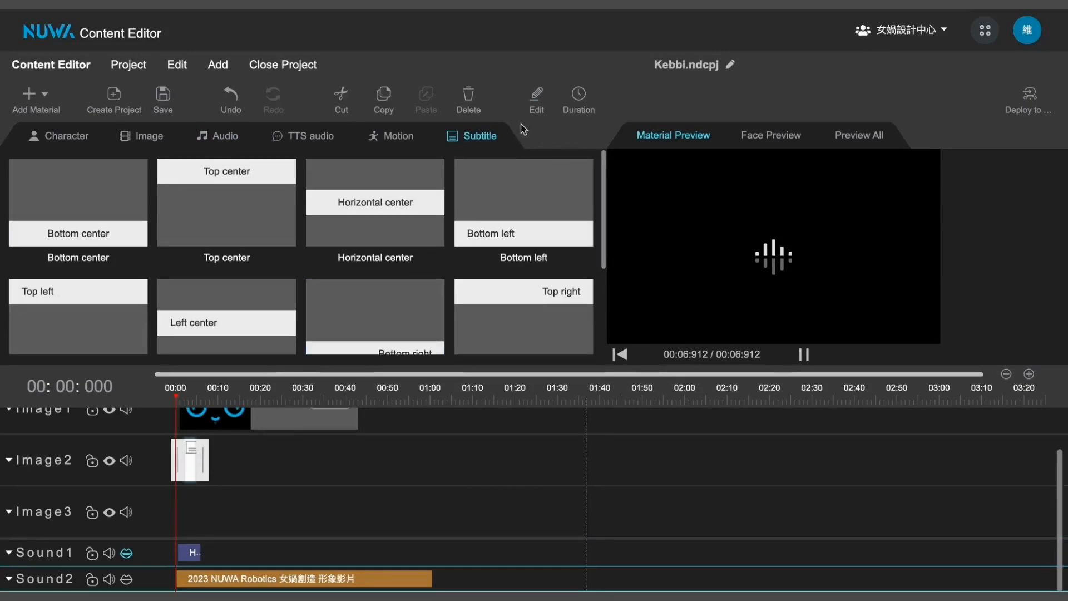
click(537, 94)
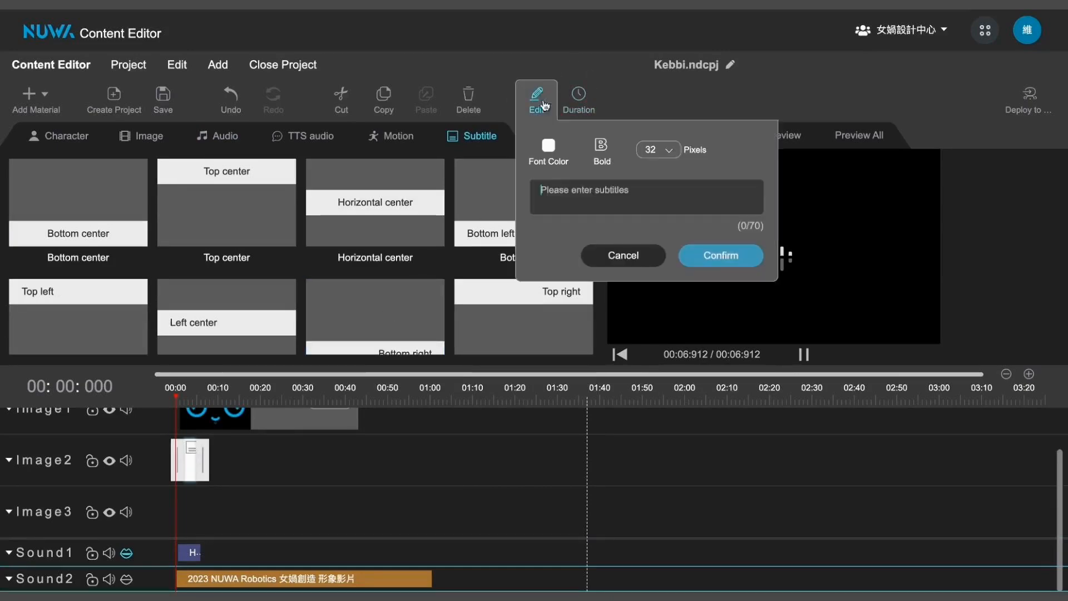
click(568, 192)
text(Hi! I'm Kebi the robot, and I'm delighted to dance for you all today.)
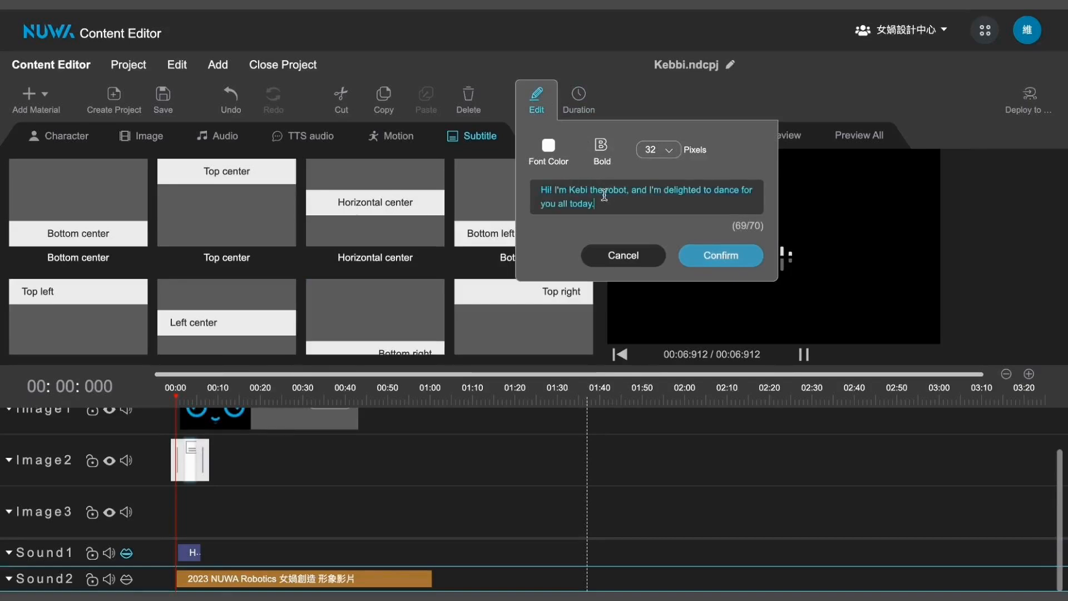
- Format the subtitle text in light orange, bold, at 30 pixels, and apply the edits
drag(602, 203, 544, 185)
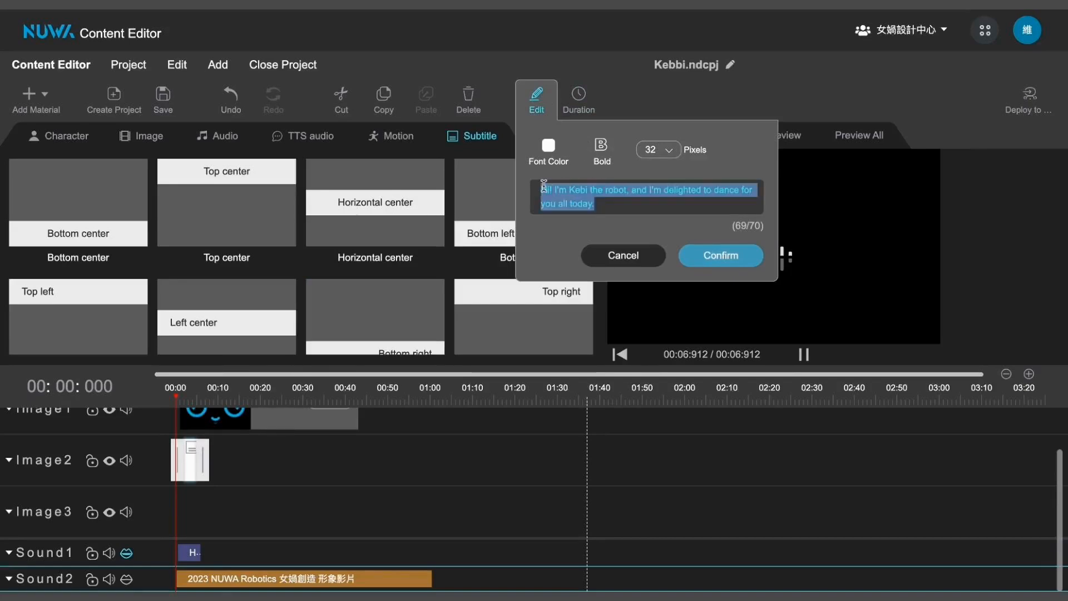
click(549, 146)
click(503, 200)
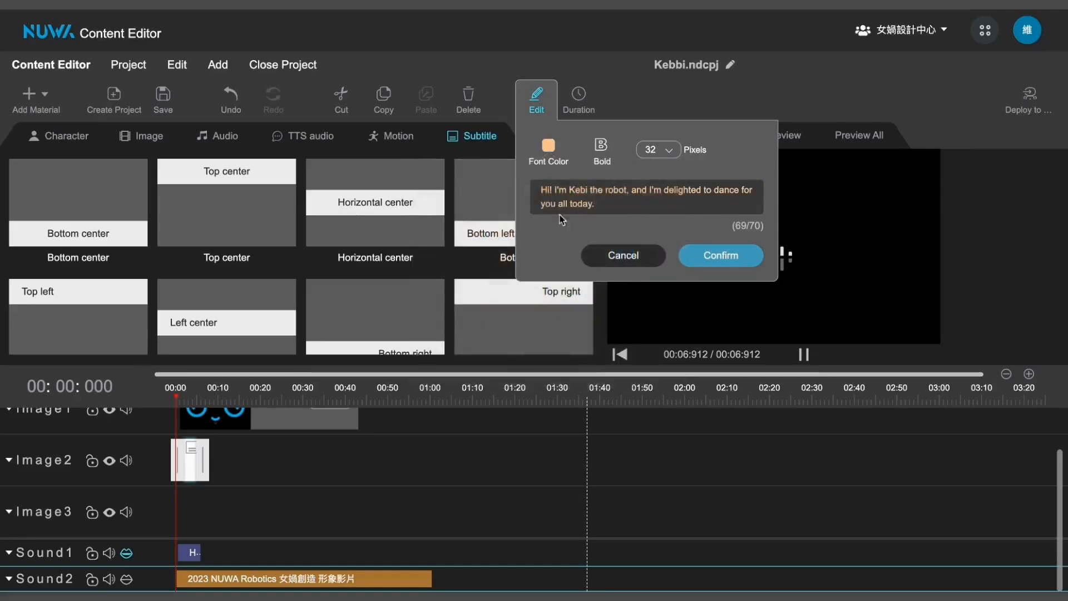
click(601, 151)
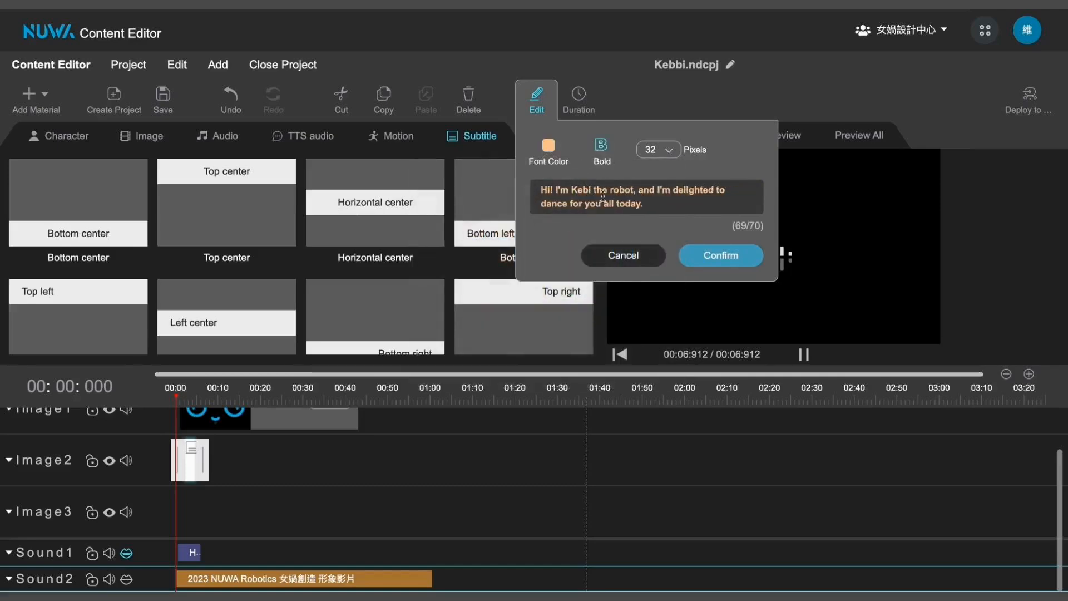
click(662, 150)
click(659, 273)
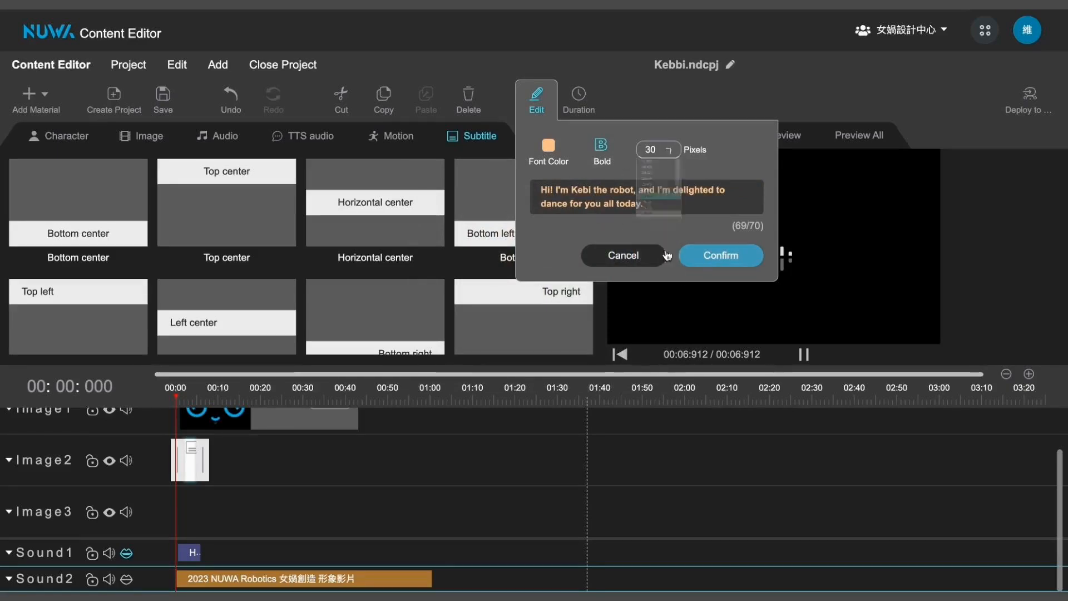
click(698, 255)
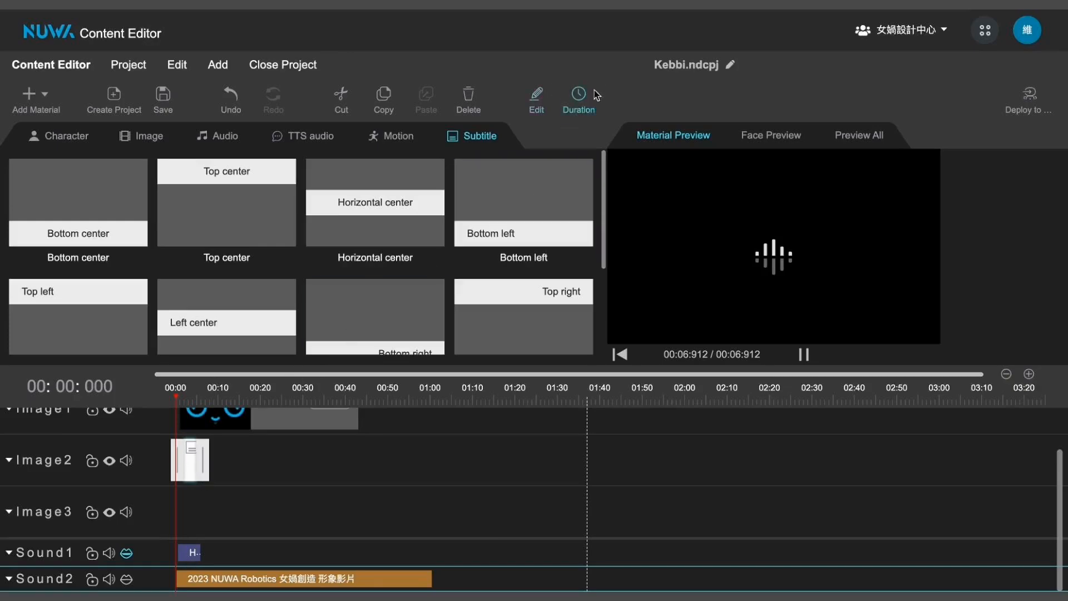
- Set the Image2 subtitle's duration to 55 seconds
click(580, 97)
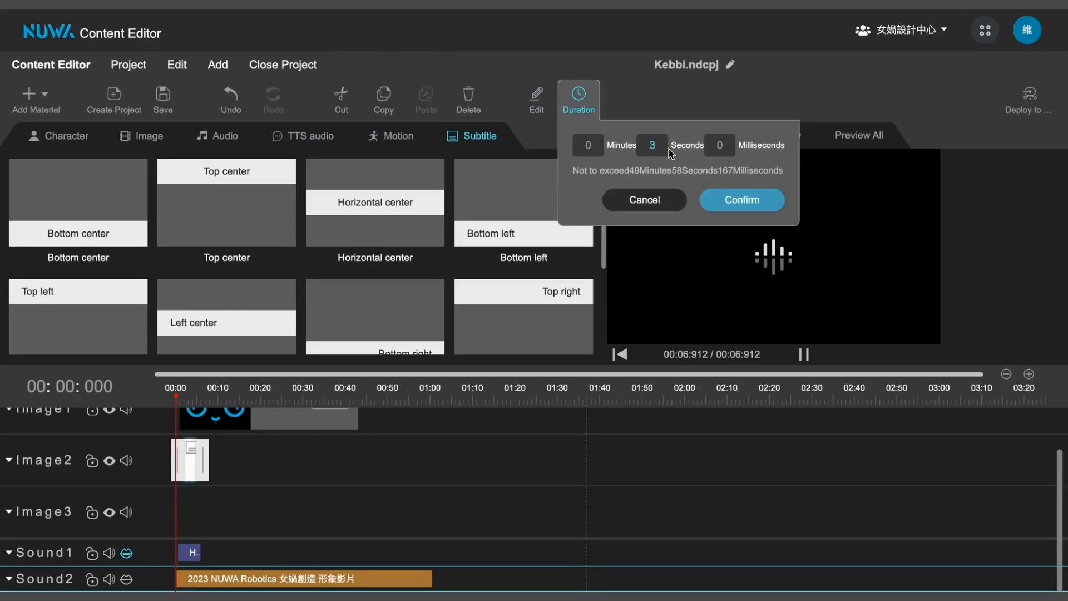
key(BackSpace)
text(5)
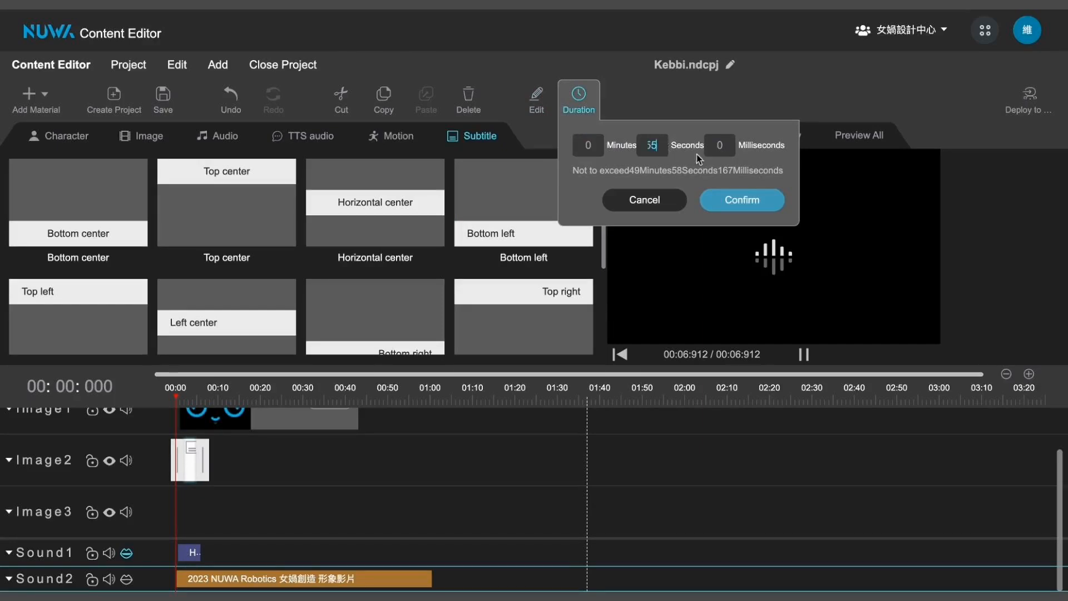
click(730, 205)
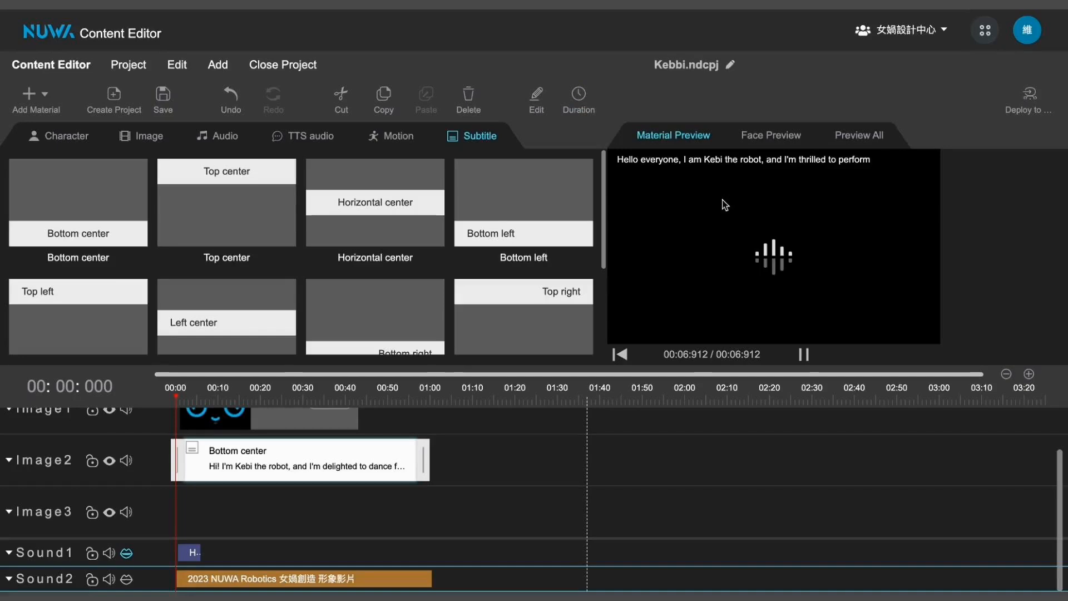
- Play the complete performance in the full robot preview from the beginning
click(562, 203)
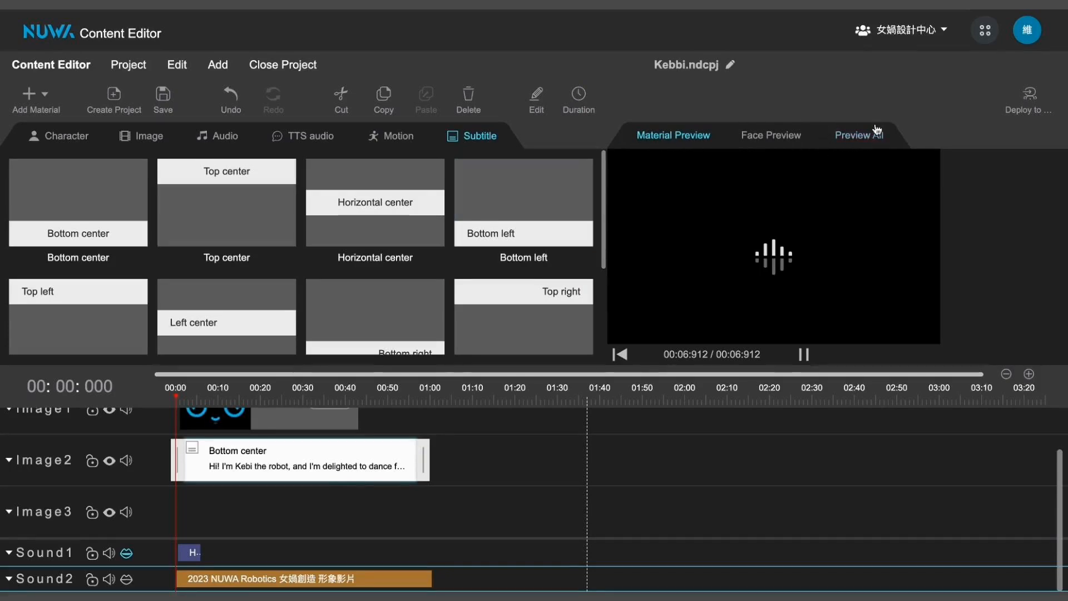
click(860, 137)
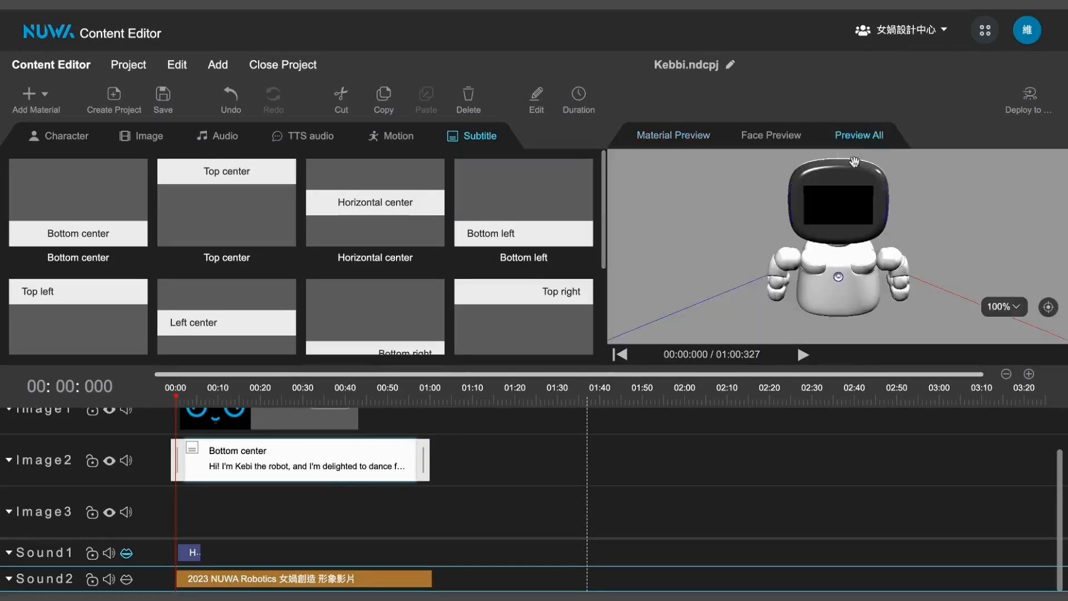
click(804, 356)
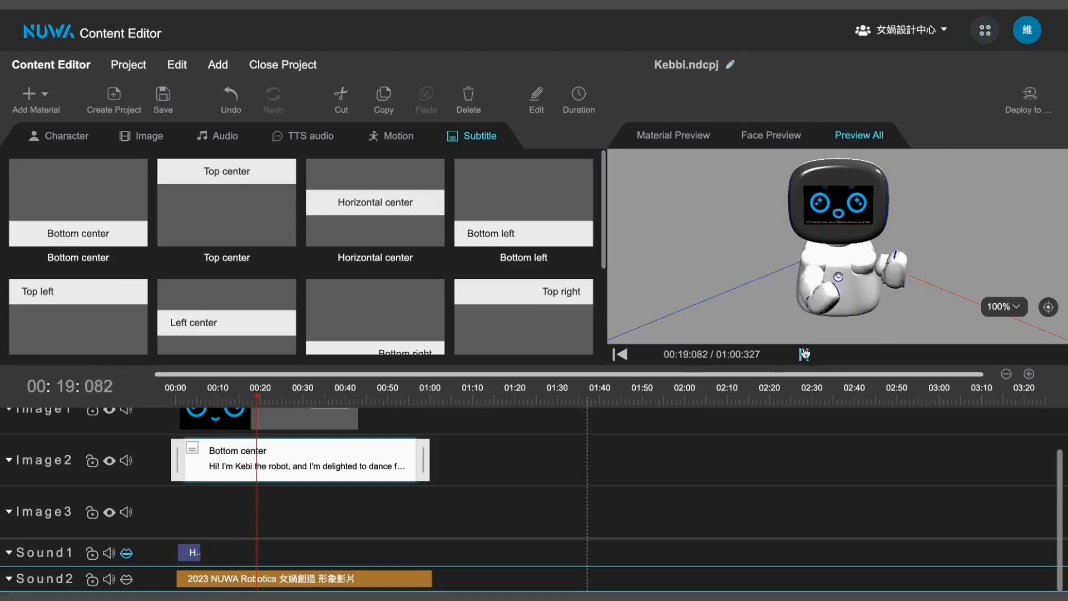
- Set the project's Magic Words to "For my fellow students to see" and save the project
click(730, 65)
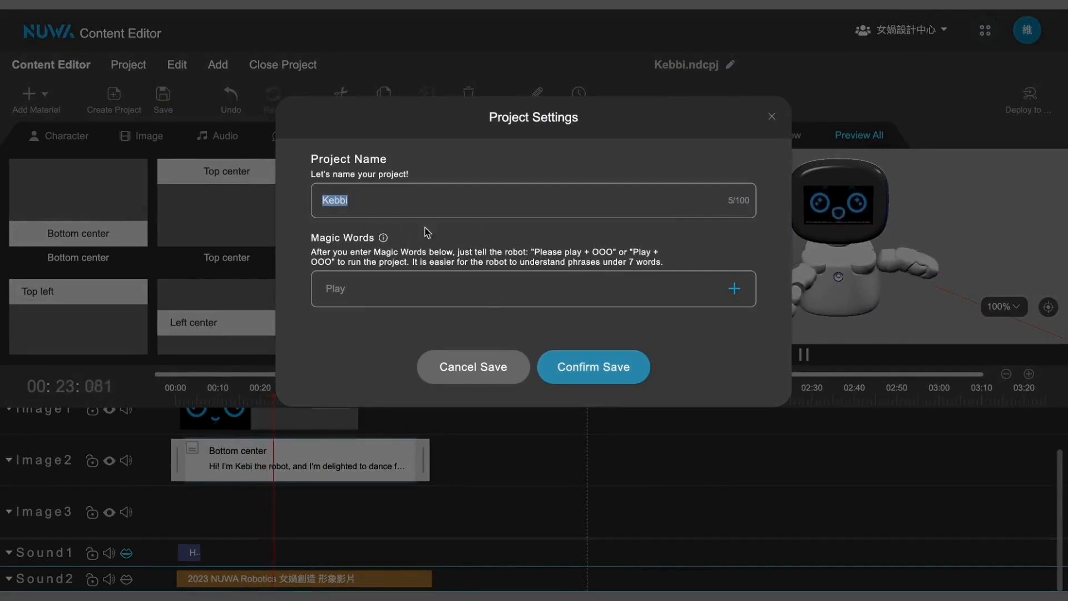
click(465, 301)
text(For my fellow students to see.)
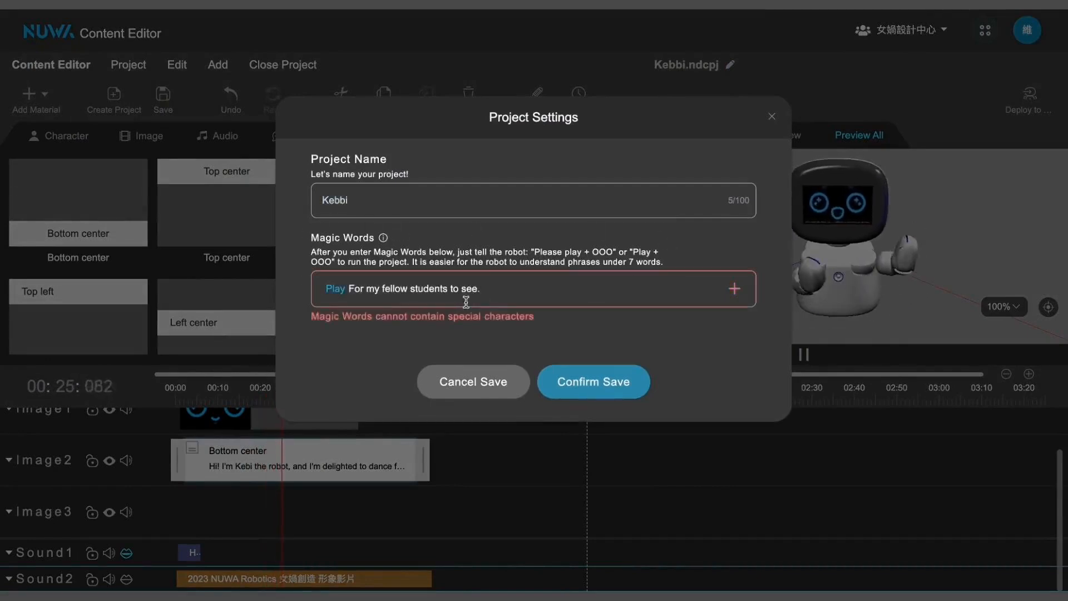
key(BackSpace)
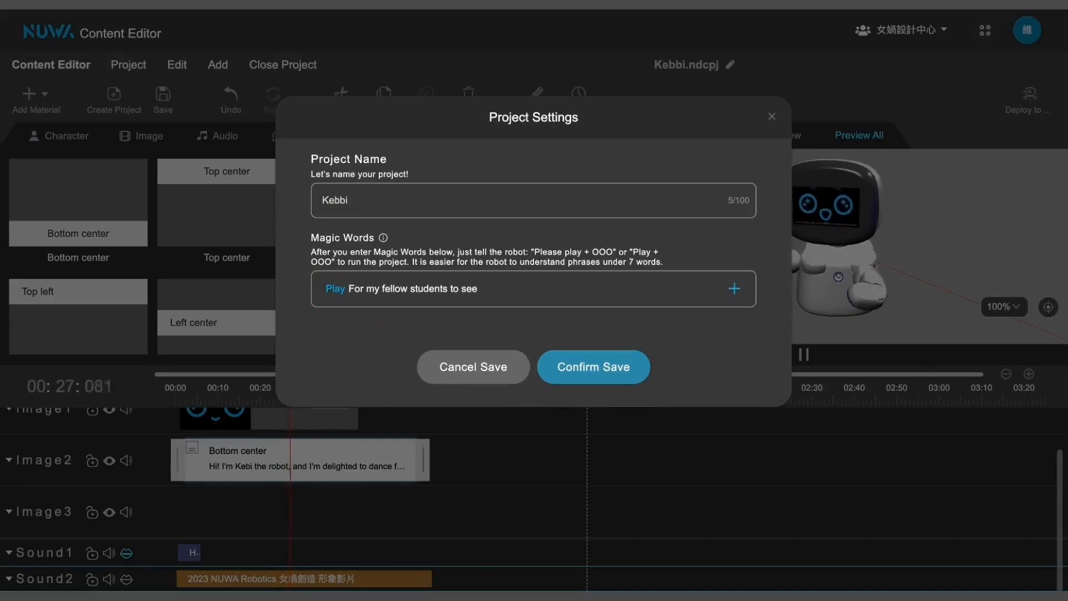
click(614, 379)
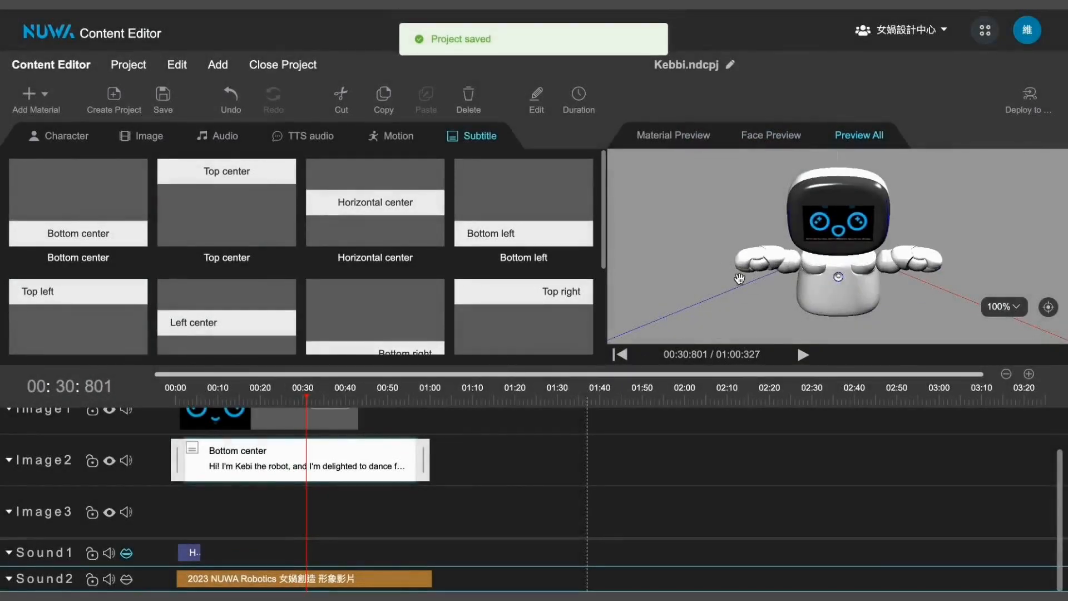
- Play the performance in the face preview, return to the full robot preview, and pause playback
click(787, 145)
click(803, 354)
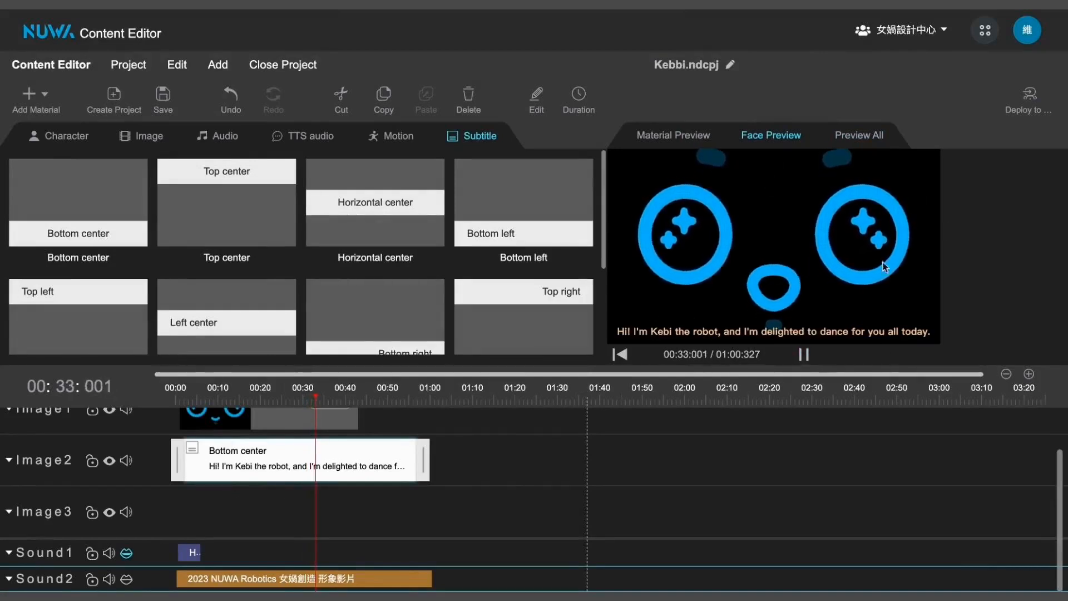
click(874, 144)
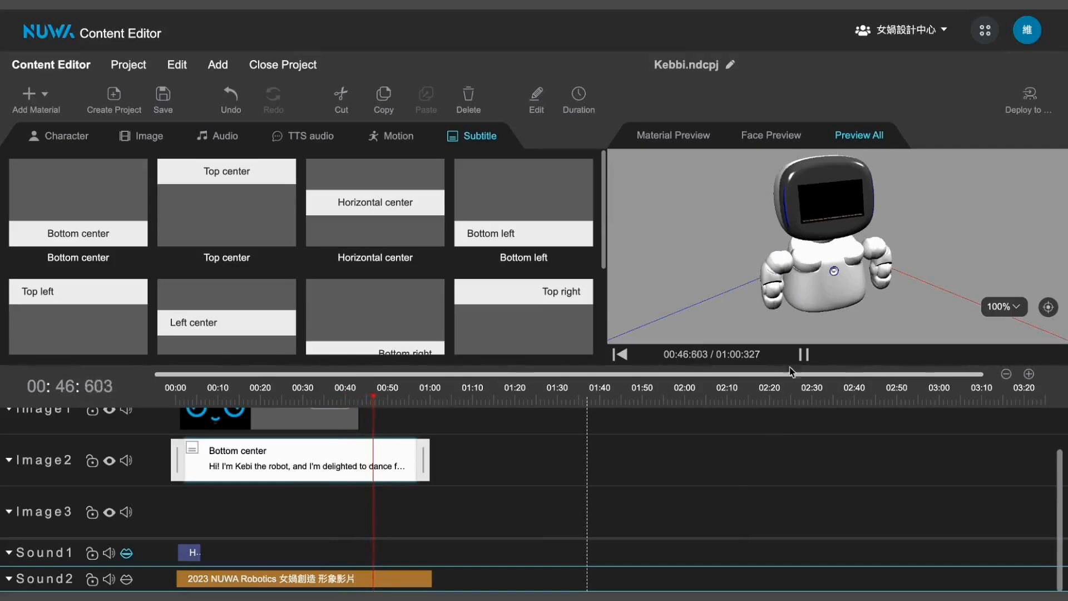
click(804, 355)
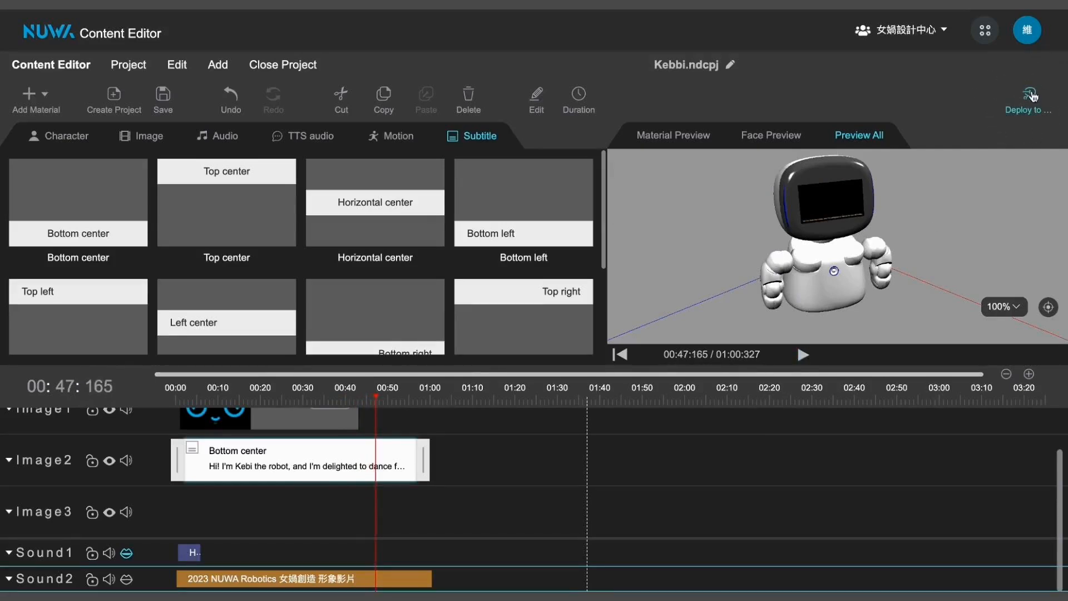
- Deploy the project to the available robot Kebbi_066 in the default group and close the deployment report
key(ctrl+s)
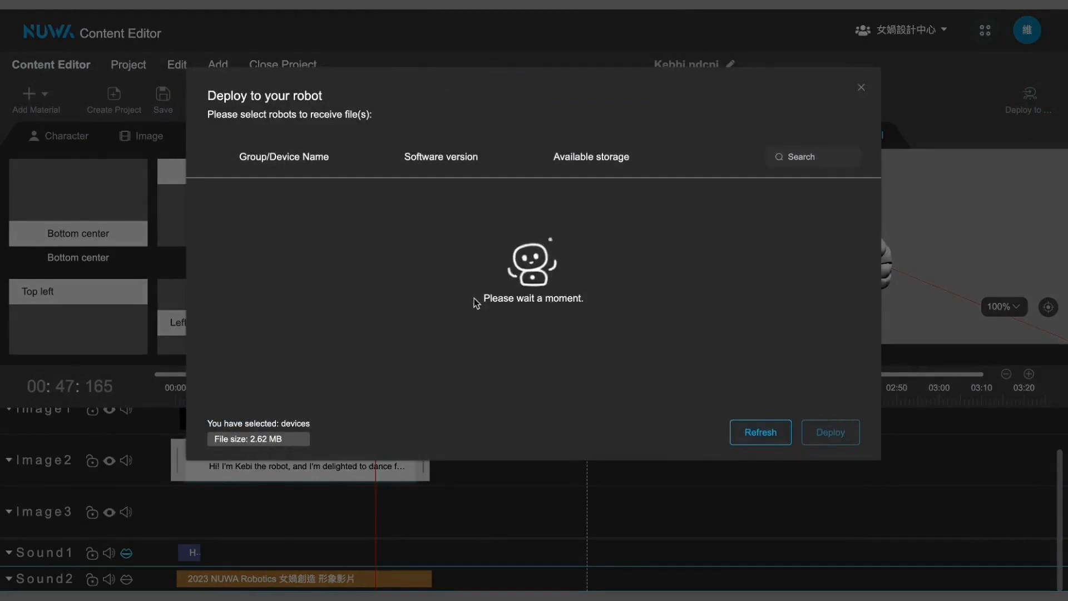
click(220, 367)
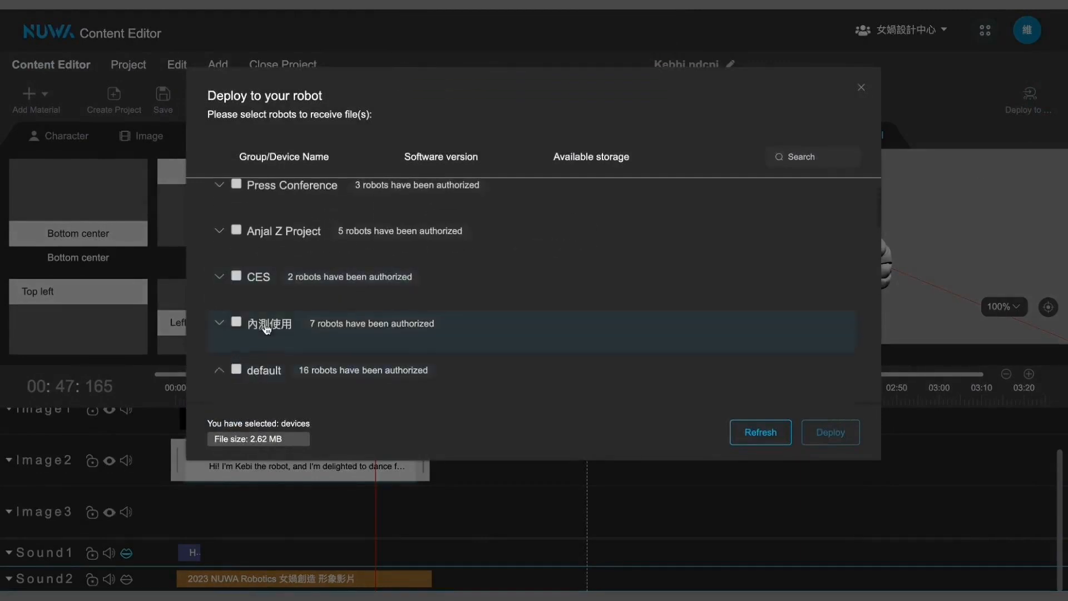
scroll(288, 318, down, 5)
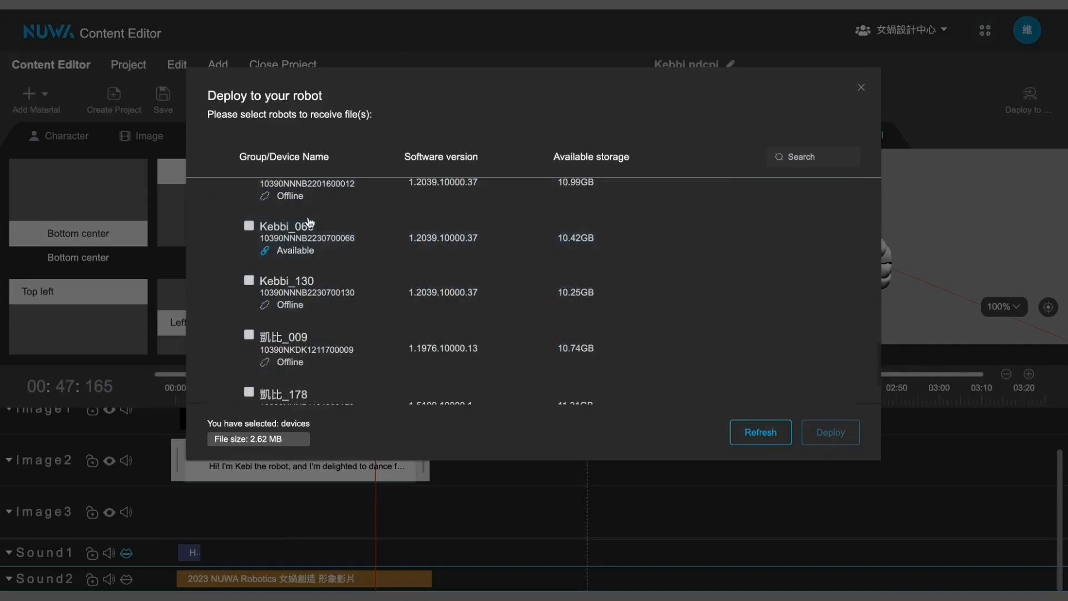
click(249, 226)
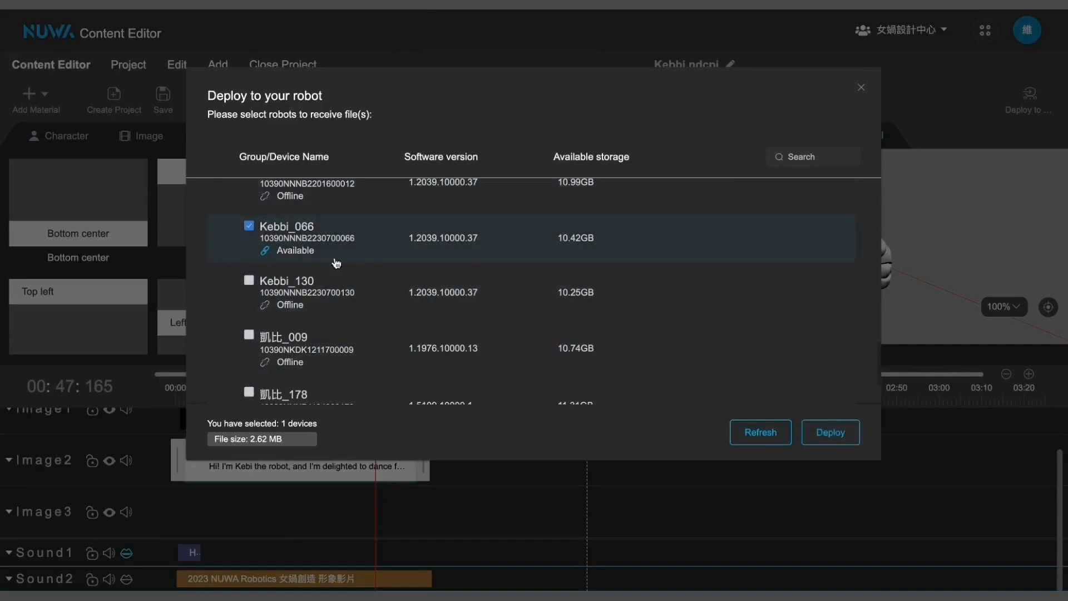
click(827, 434)
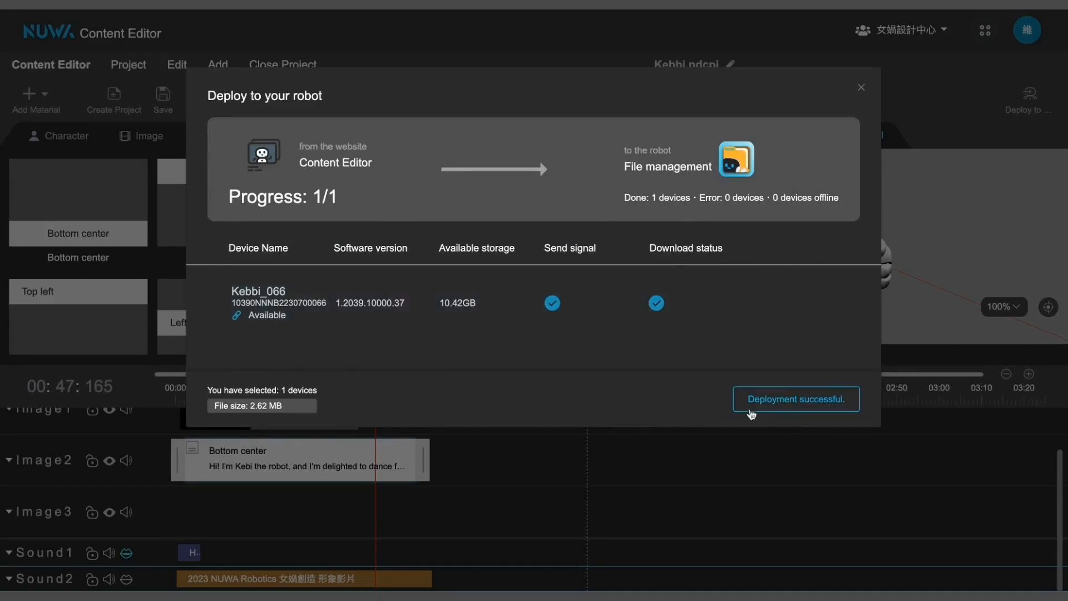
click(808, 395)
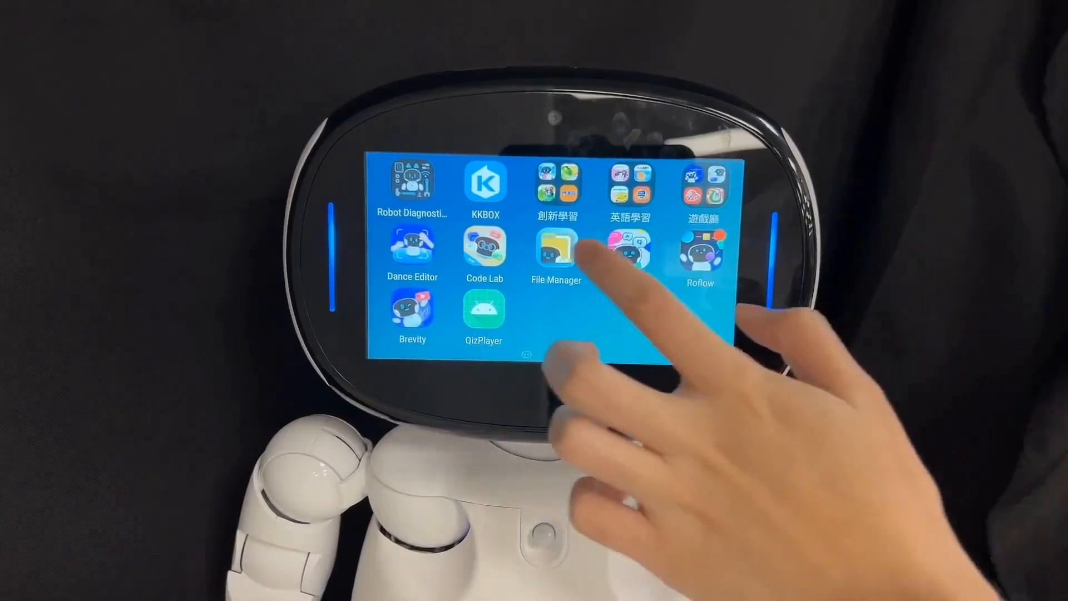
click(553, 186)
click(585, 307)
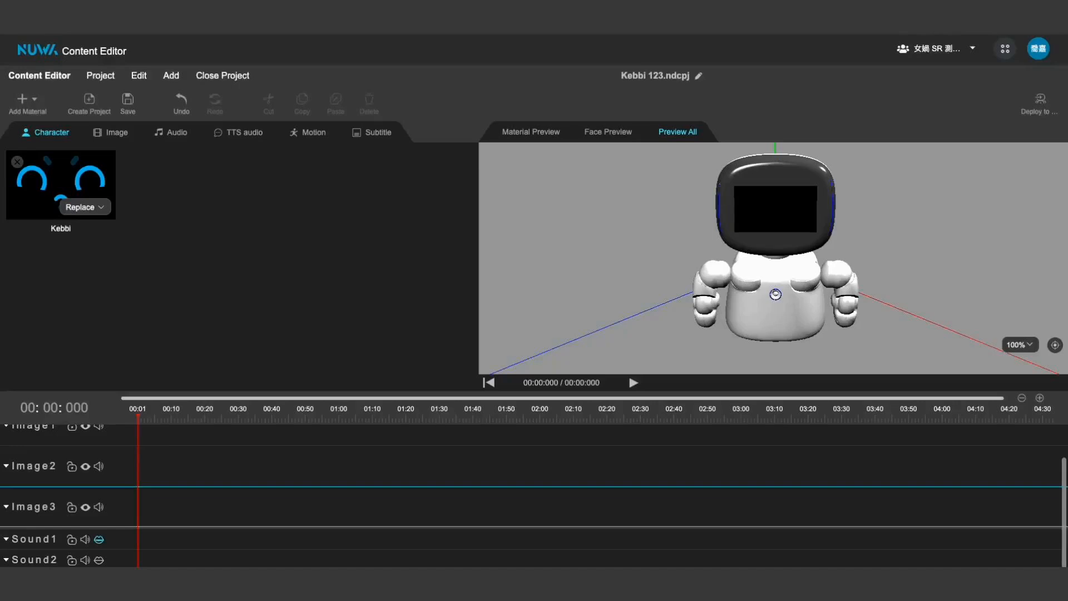
- Place the speech clips "Baa, Baa, Black Sheep,", "Have you any wool?" and "Yes, I do. Yes, I do, three bags full." consecutively from Sound1's start
click(245, 134)
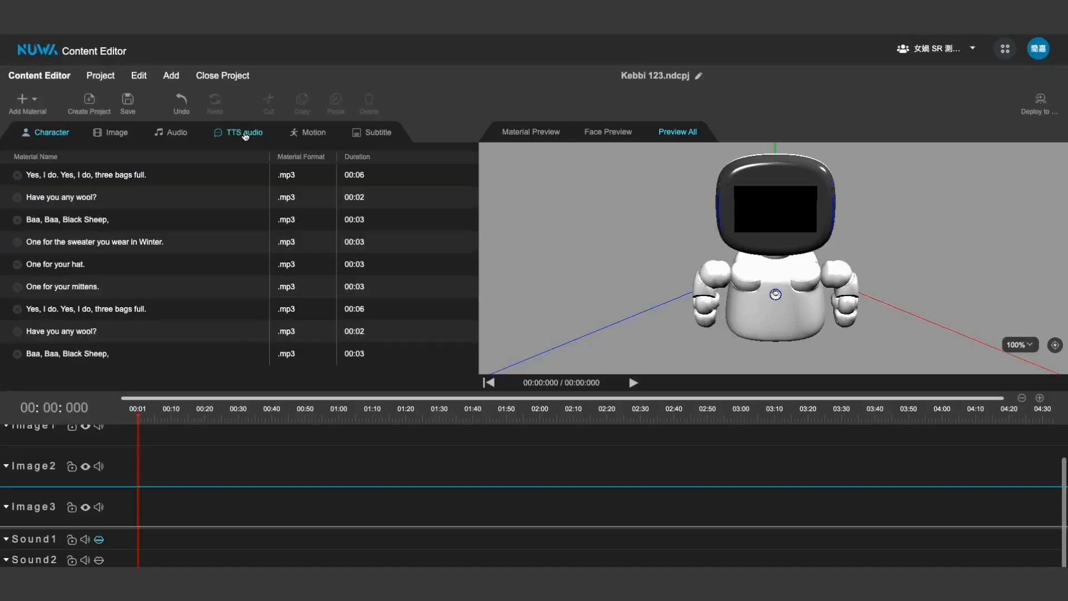
drag(67, 356, 143, 538)
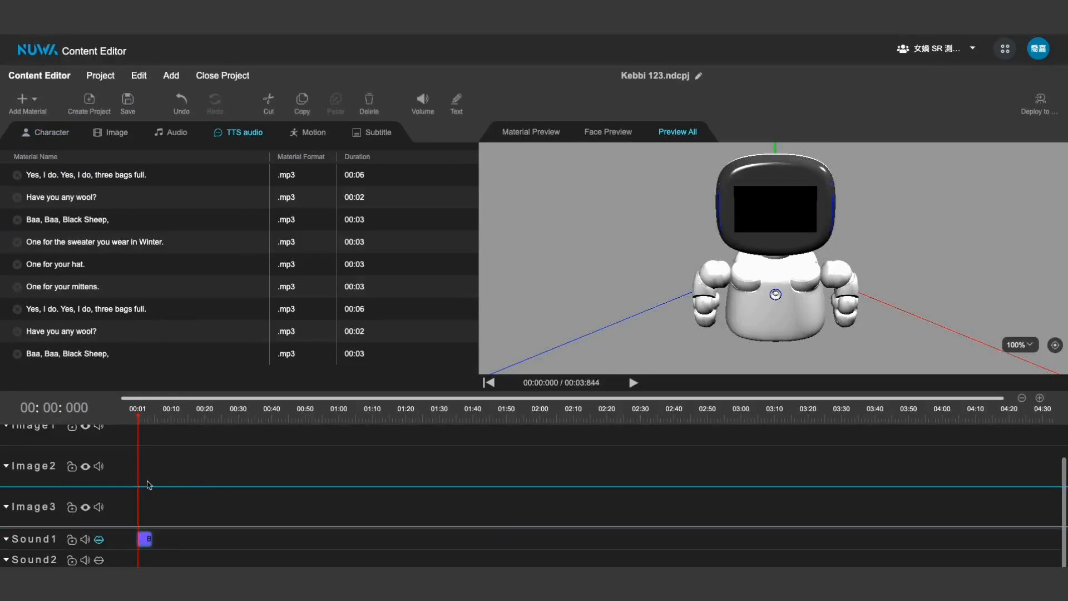
drag(79, 334, 155, 537)
drag(78, 308, 172, 539)
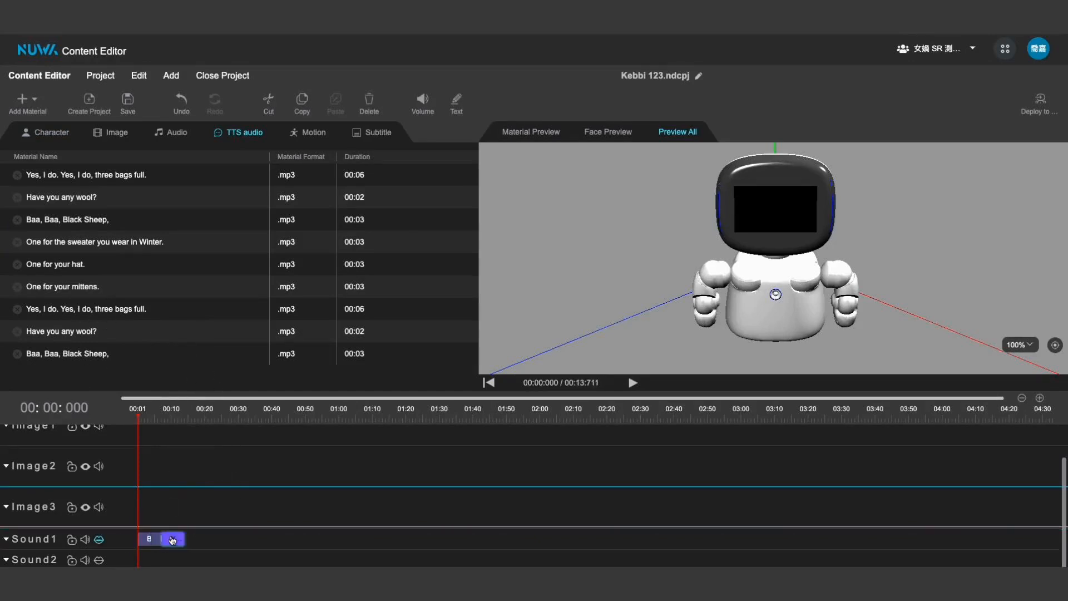
- Append the speech clips "One for your mittens.", "One for your hat." and "One for the sweater you wear in Winter." to the Sound1 sequence
drag(90, 290, 189, 537)
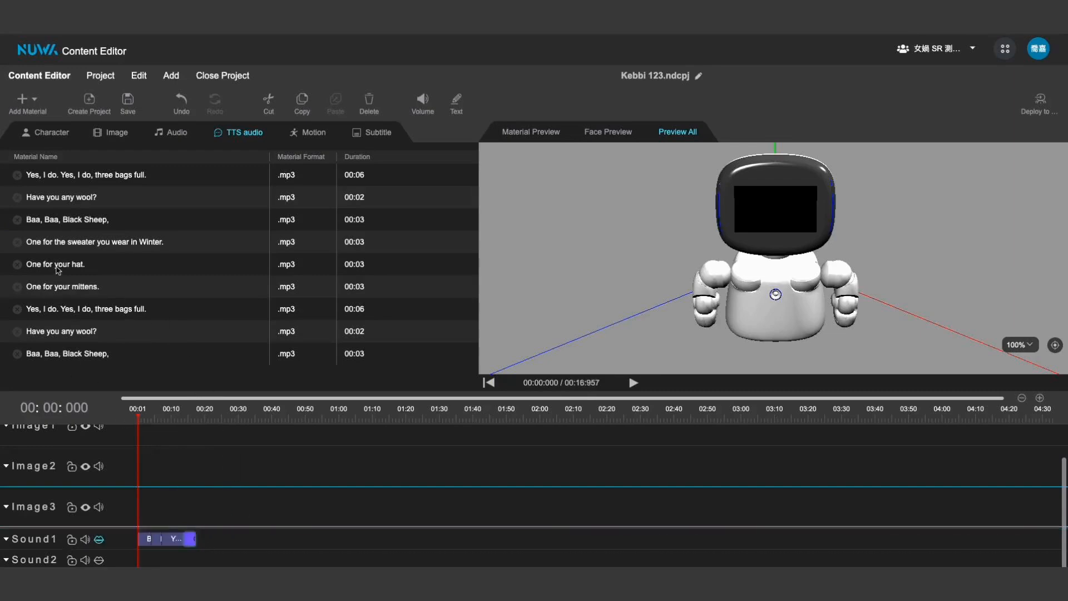
drag(58, 270, 199, 539)
drag(66, 248, 210, 539)
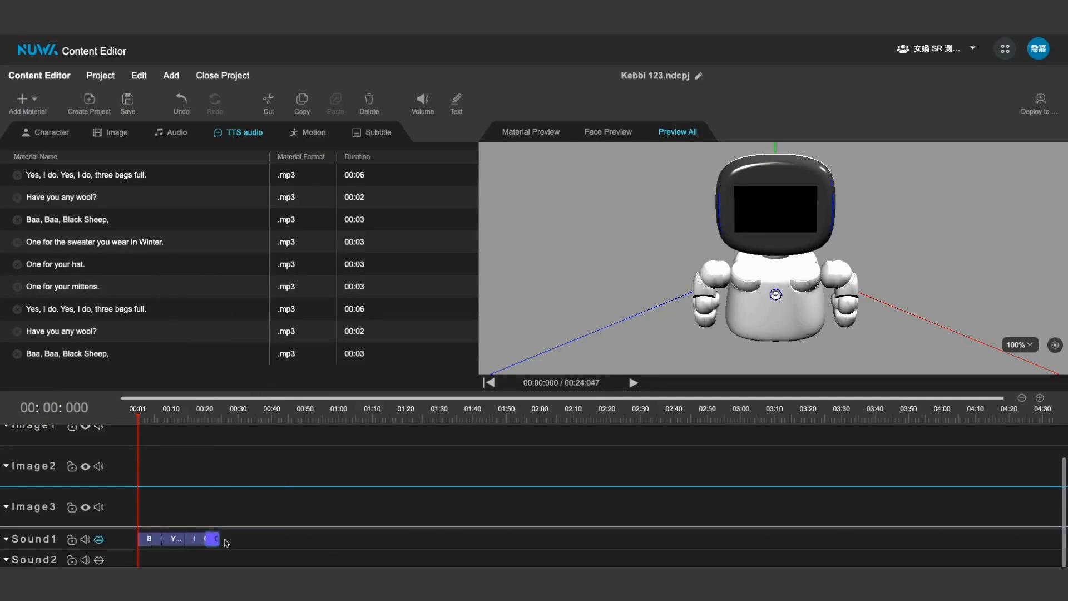
- Place the 16461796_game_by_09_studio_preview audio on Sound2, starting at 00:24:047 where the Sound1 speech ends
drag(135, 416, 218, 417)
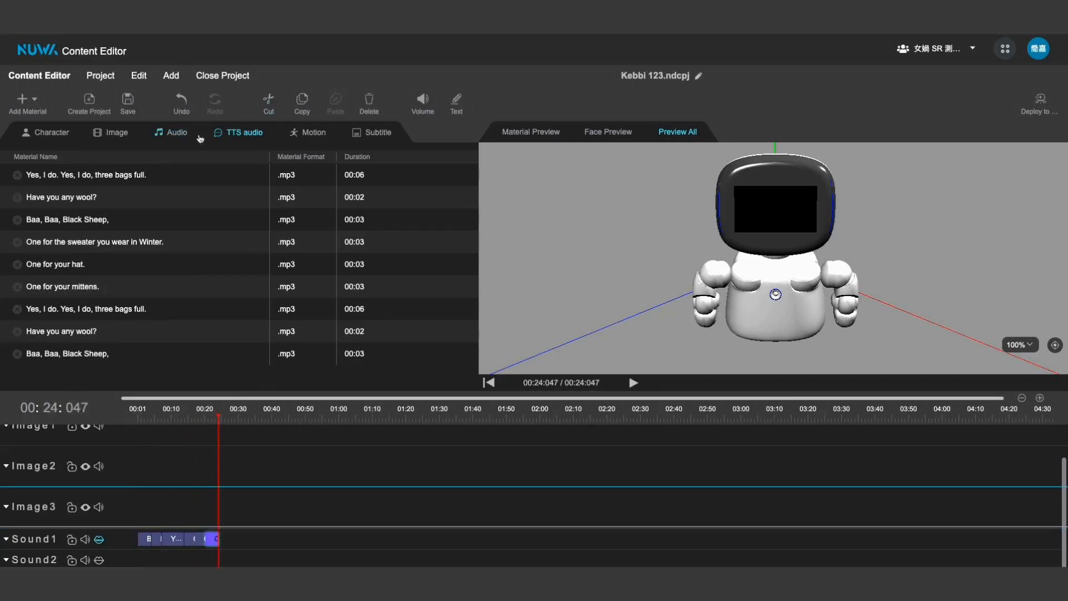
click(175, 135)
drag(123, 180, 222, 556)
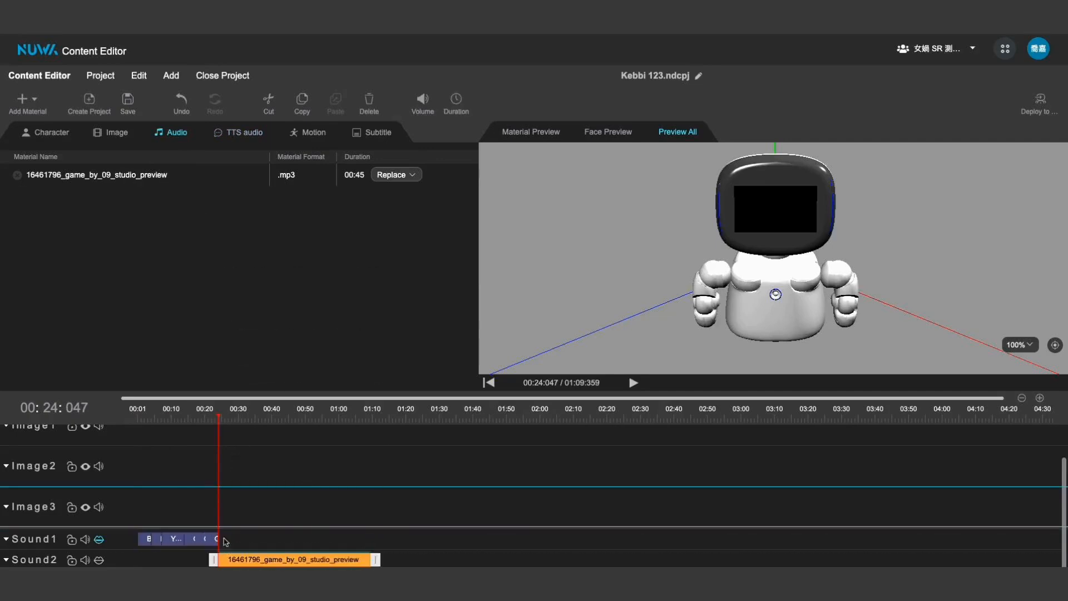
- Add "Baa, Baa, Black Sheep,", "Have you any wool?" and "Yes, I do. Yes, I do, three bags full." to Sound1 from the music's end at 01:09:359
drag(220, 416, 366, 441)
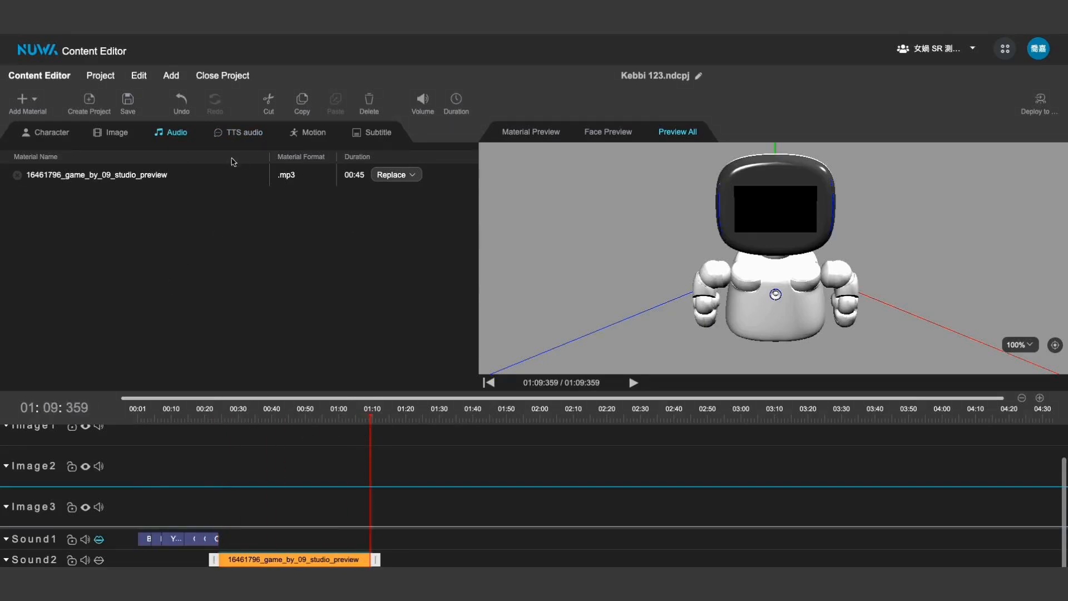
click(259, 137)
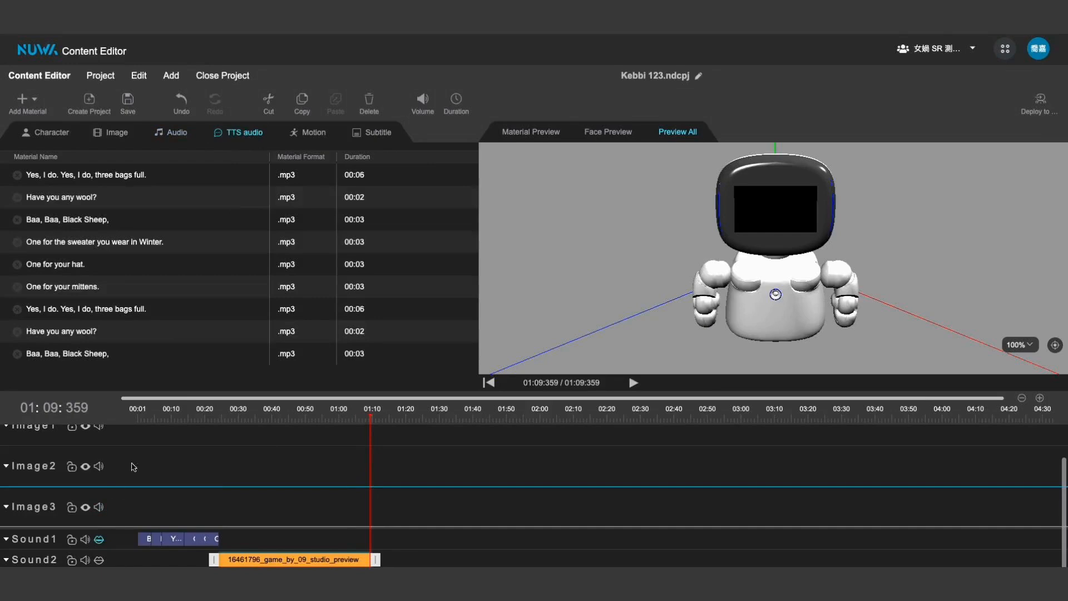
drag(67, 221, 388, 538)
drag(88, 179, 397, 537)
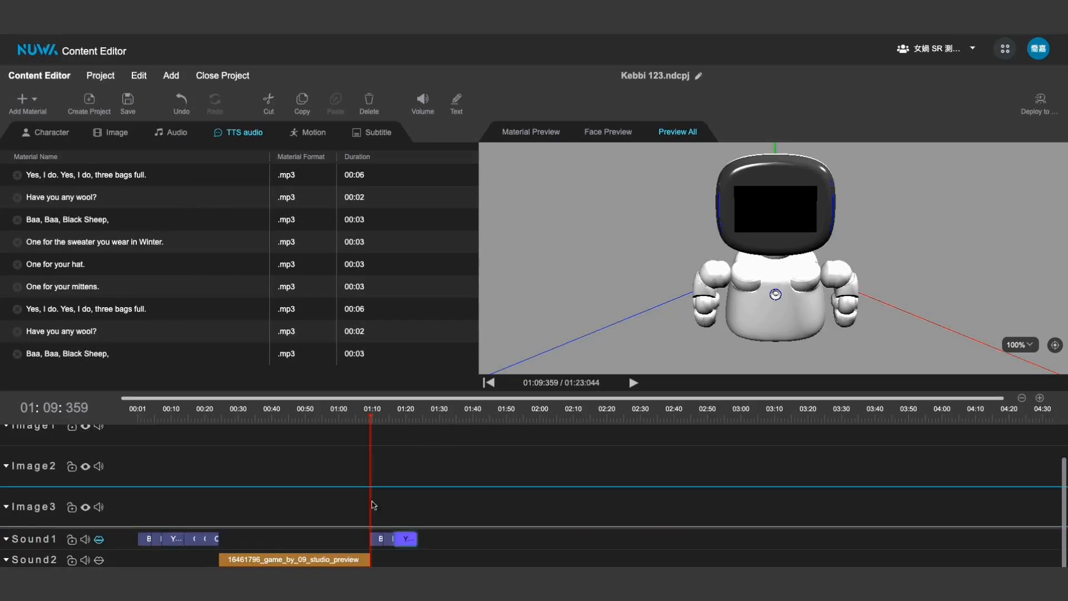
- Add the Kebbi character at the start of the Image2 track and set its facial expression to joy
drag(372, 416, 139, 437)
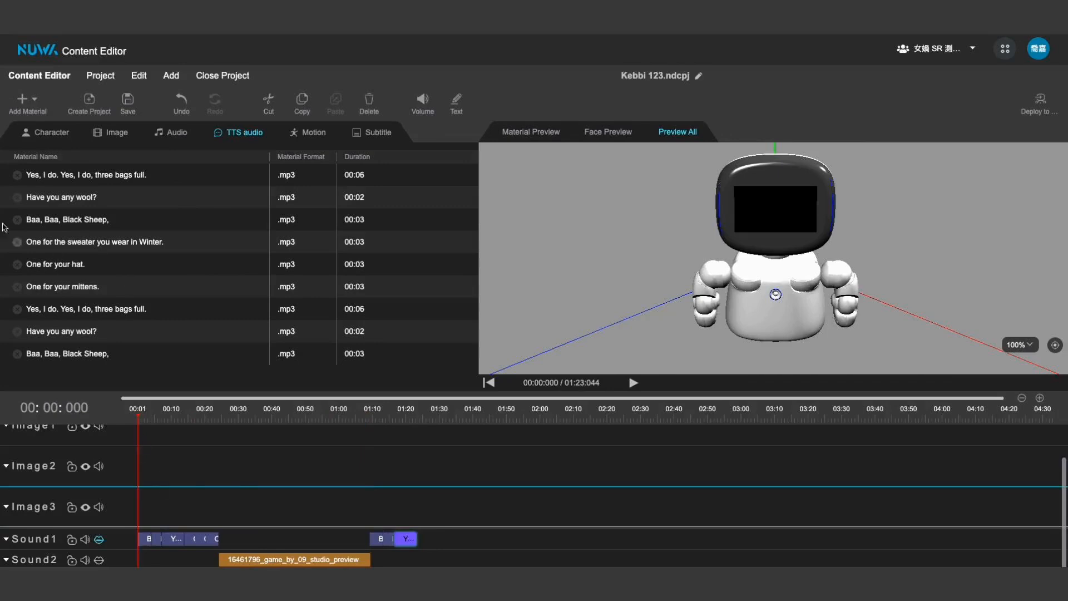
click(49, 134)
drag(49, 175, 150, 463)
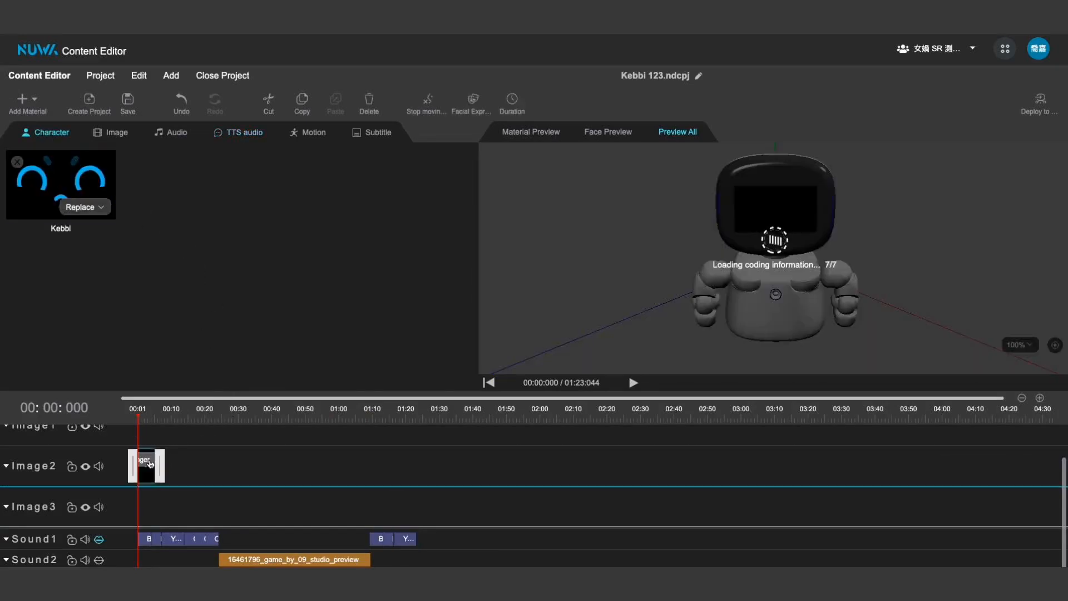
right_click(150, 464)
click(137, 531)
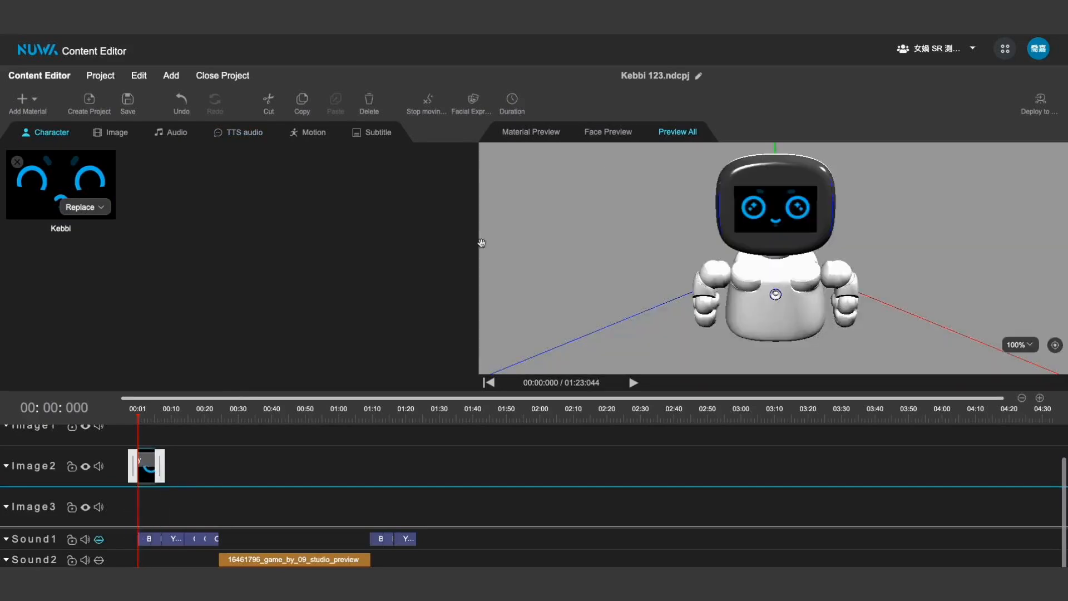
- Lengthen the Kebbi character clip's duration on Image2 to cover the first group of speech clips
click(513, 106)
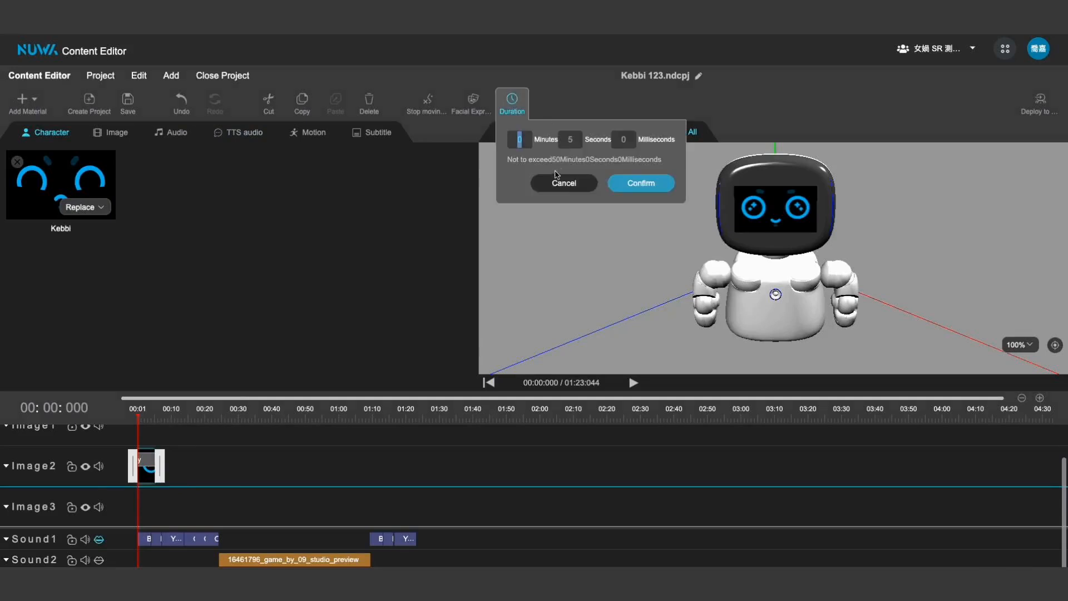
click(579, 140)
click(637, 185)
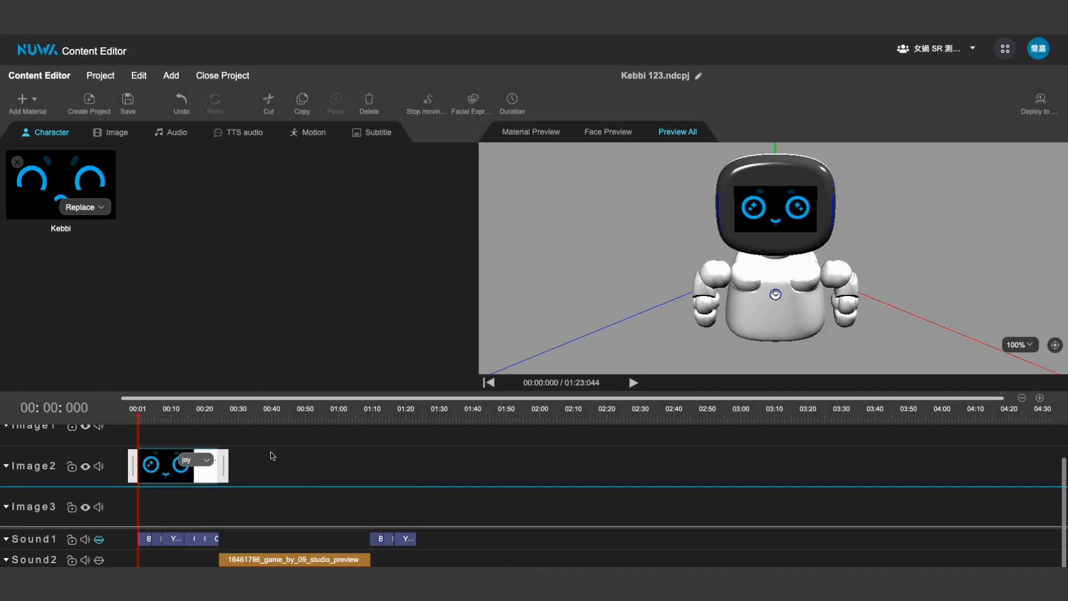
- Add a second Kebbi character on Image2 at 00:24:167, directly after the first clip, and set its facial expression to joy
click(276, 471)
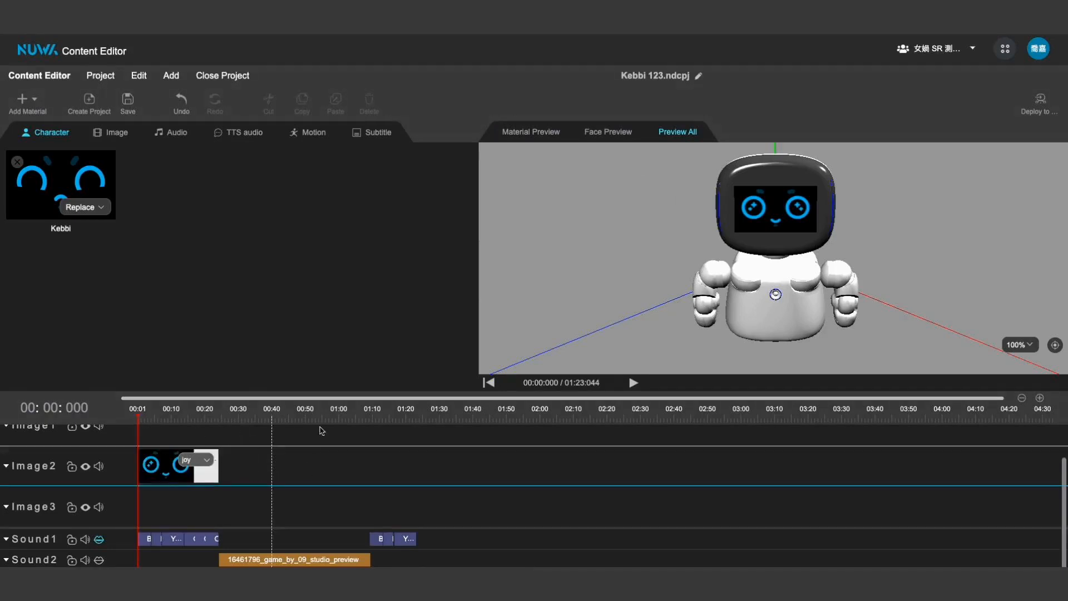
click(213, 459)
click(273, 437)
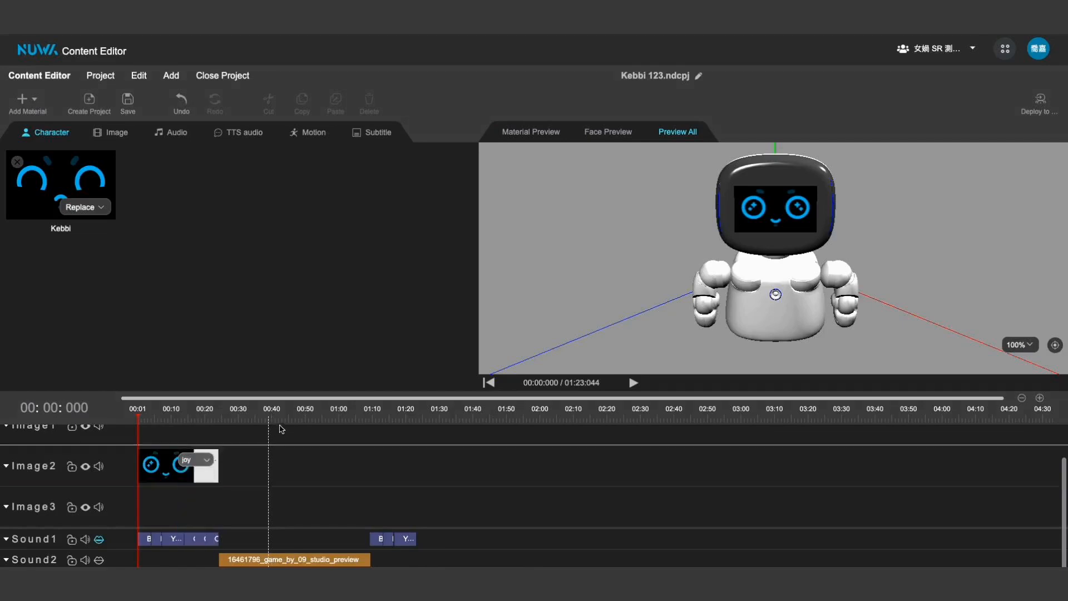
drag(138, 415, 218, 415)
click(69, 193)
drag(69, 194, 222, 456)
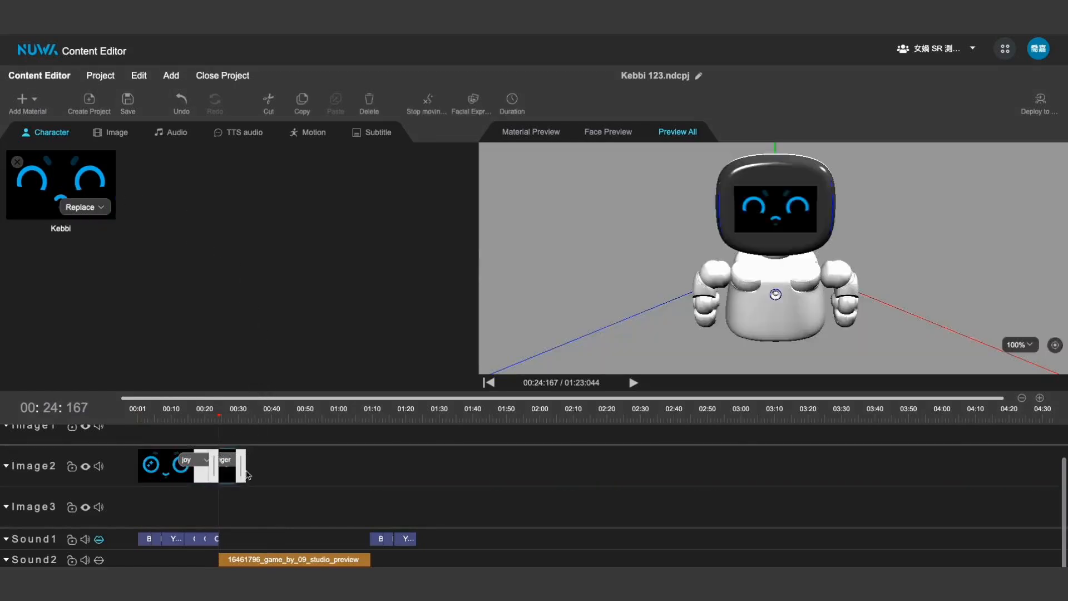
click(228, 460)
click(223, 530)
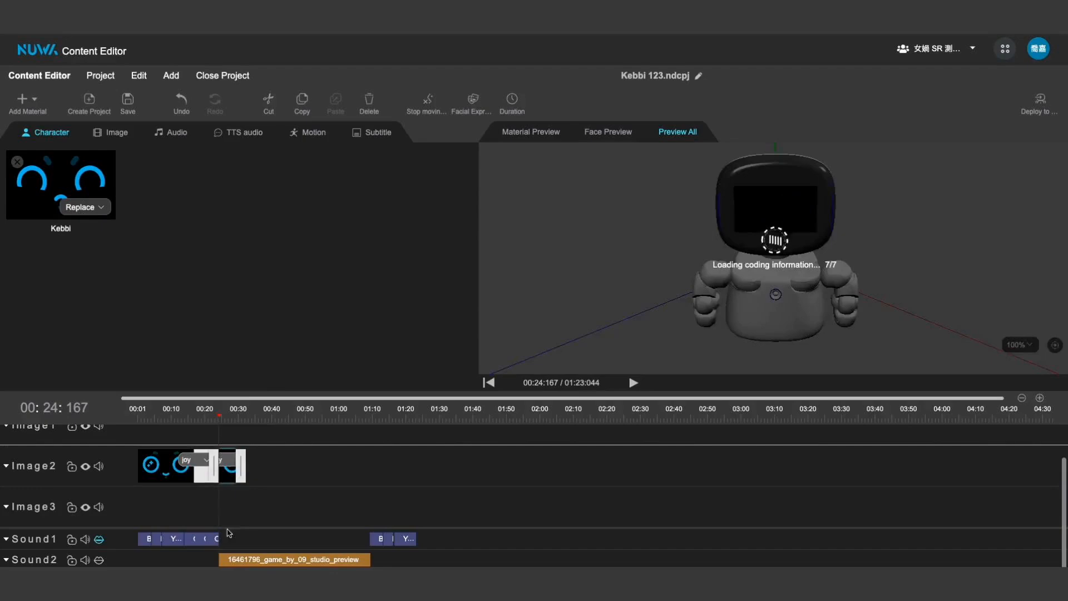
- Lengthen the second Kebbi clip's duration on Image2 to span the music clip on Sound2
click(509, 103)
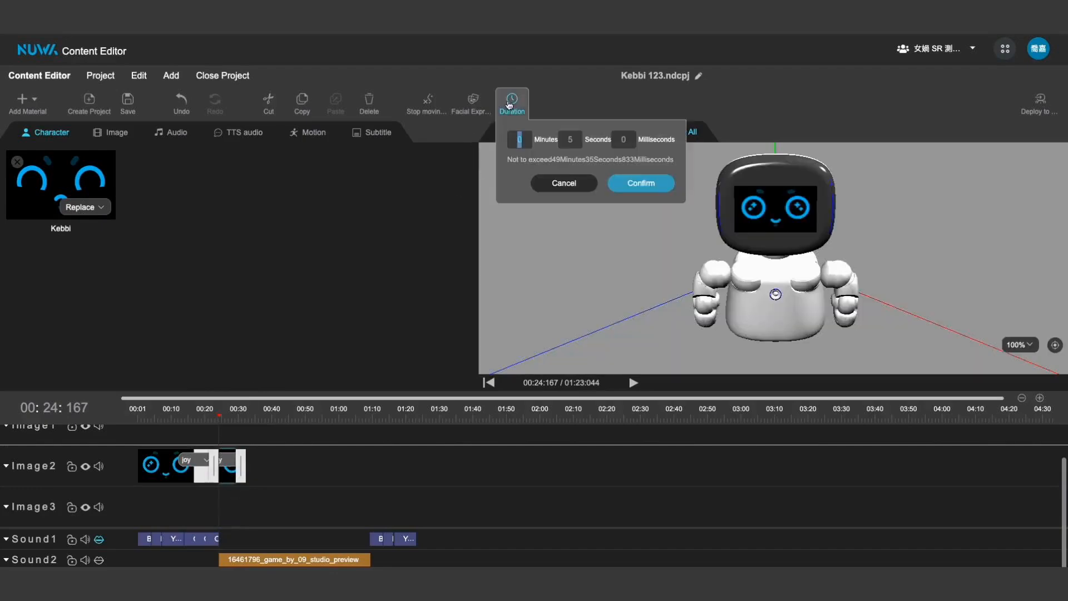
click(569, 140)
text(5)
drag(566, 139, 547, 143)
click(646, 185)
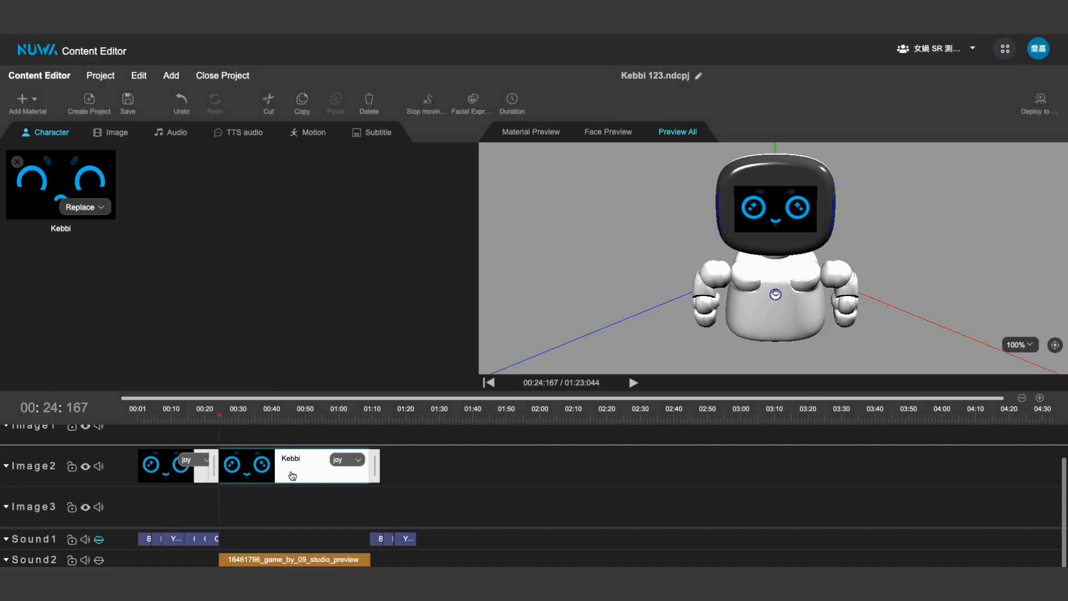
- Add a stop-moving-the-mouth range over the full length of the second Kebbi clip
click(426, 106)
click(445, 144)
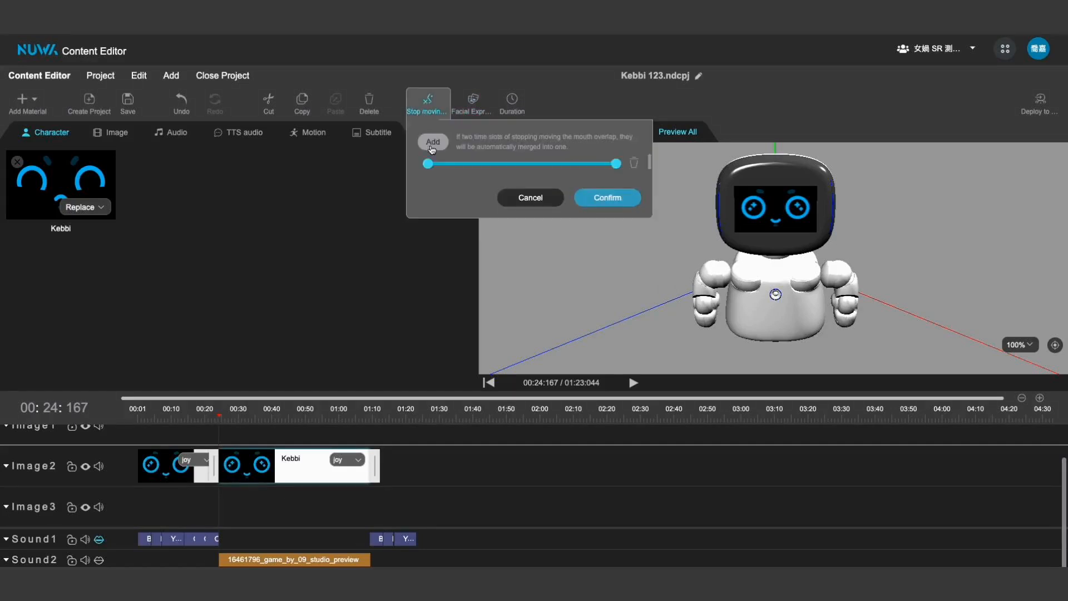
click(616, 198)
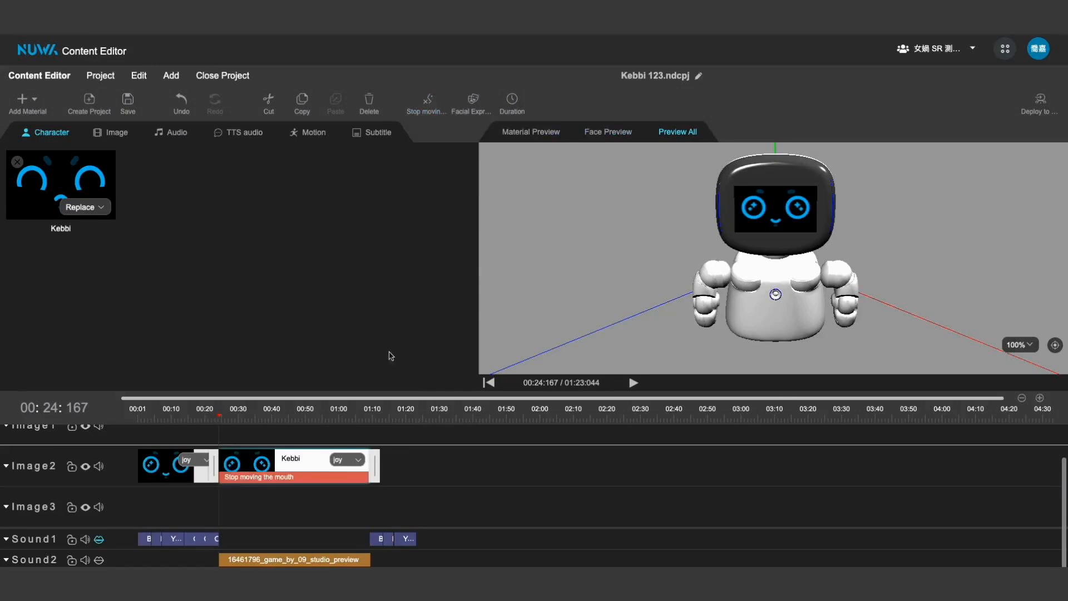
- Add a third Kebbi character on Image2 at 01:09:167, where the second clip ends, and set its facial expression to joy
drag(220, 417, 370, 421)
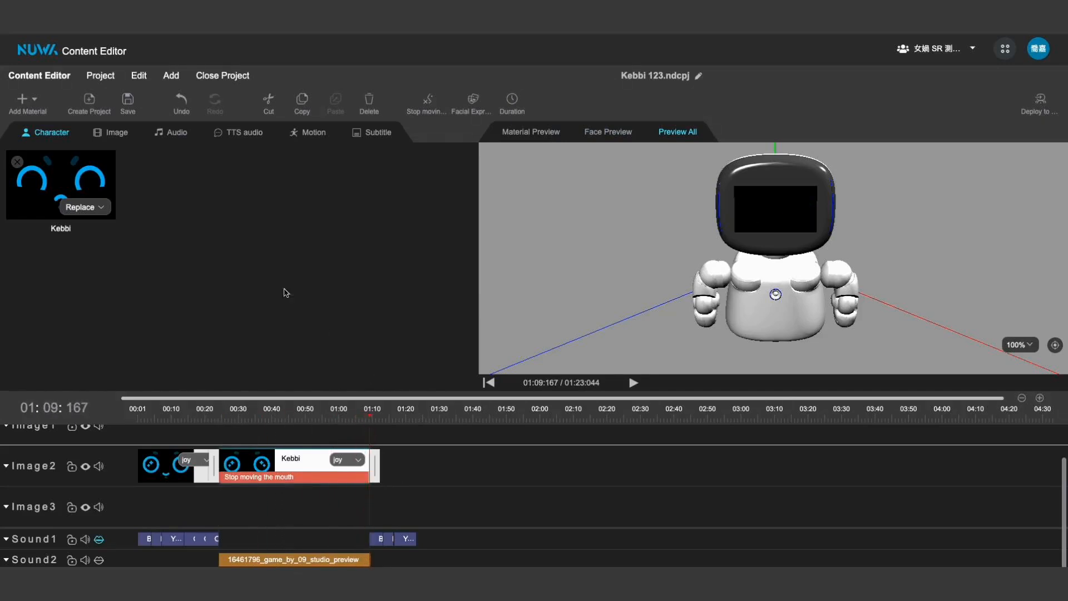
mouse_move(376, 465)
mouse_down()
mouse_move(392, 466)
mouse_move(373, 460)
mouse_up()
click(377, 471)
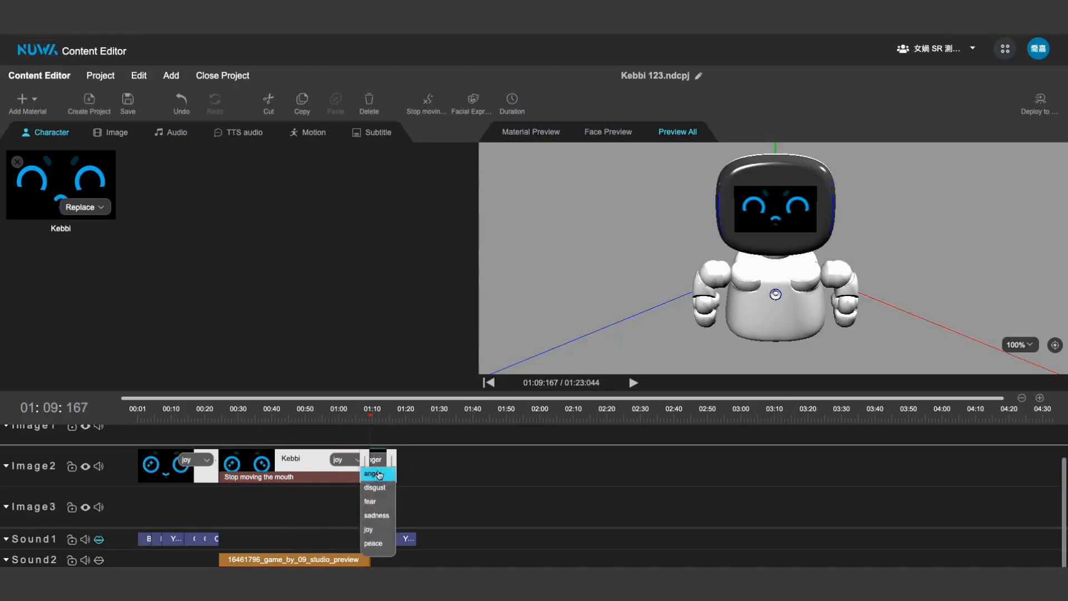
click(379, 533)
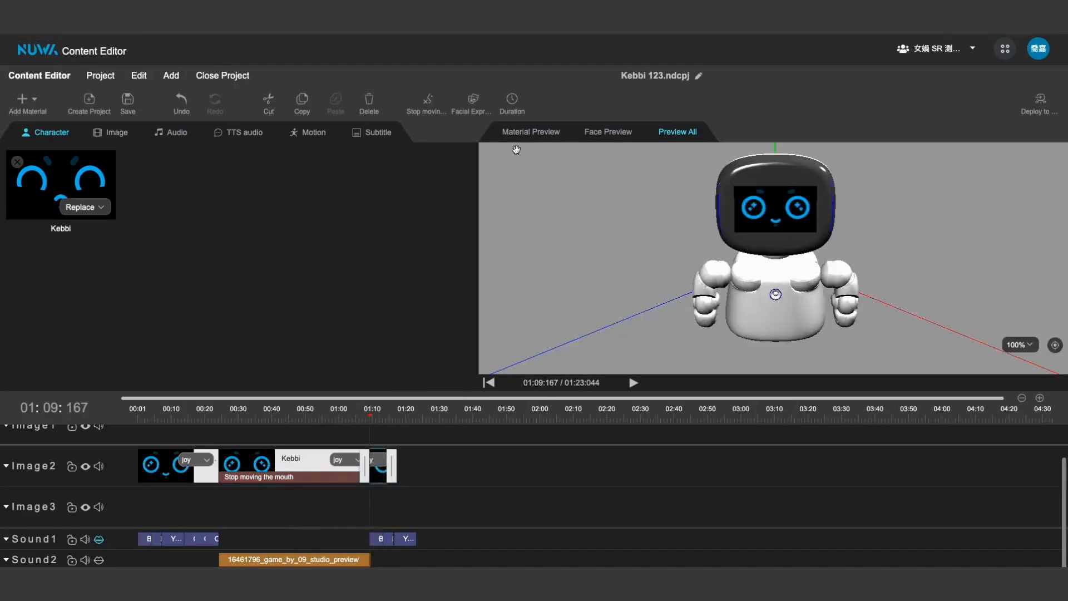
- Set the third Kebbi clip's duration to 13 seconds
click(512, 104)
click(568, 139)
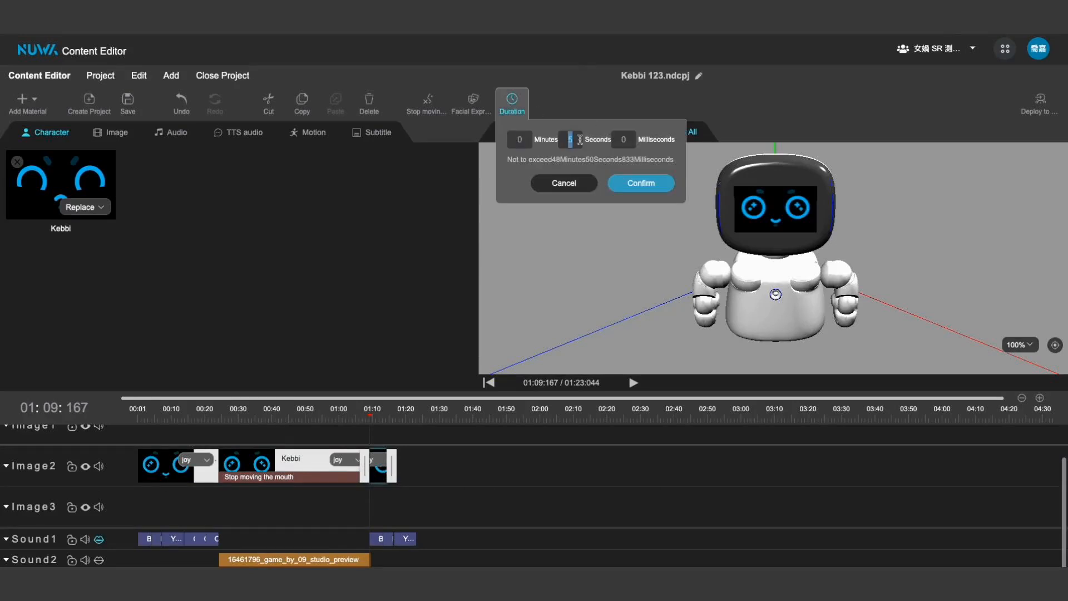
text(13)
click(635, 182)
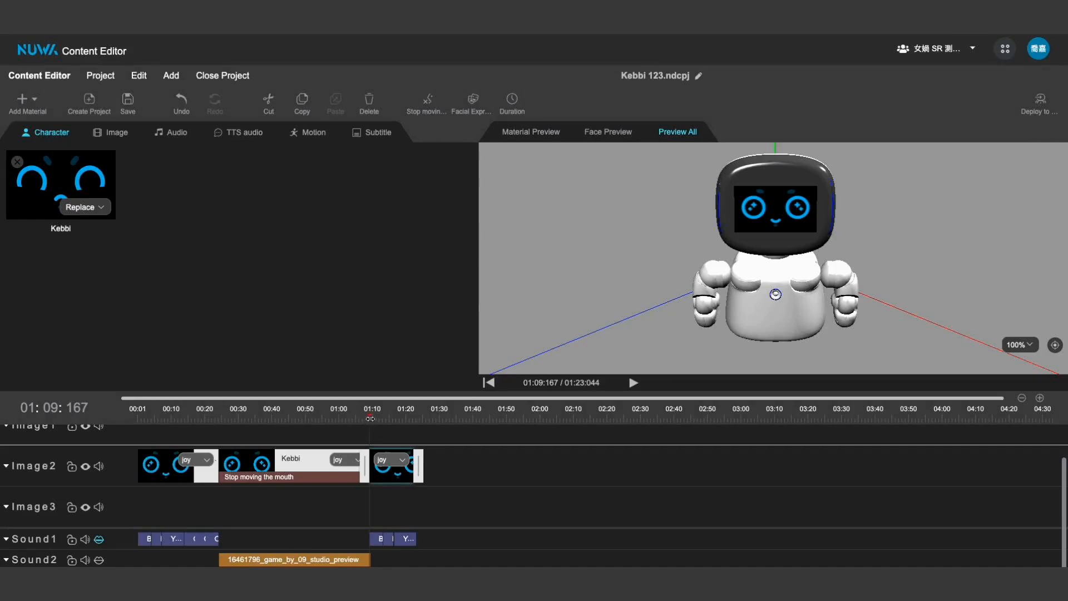
- Preview the performance from 00:21:000 to check the mouth movement where the speech changes to music
drag(370, 418, 211, 419)
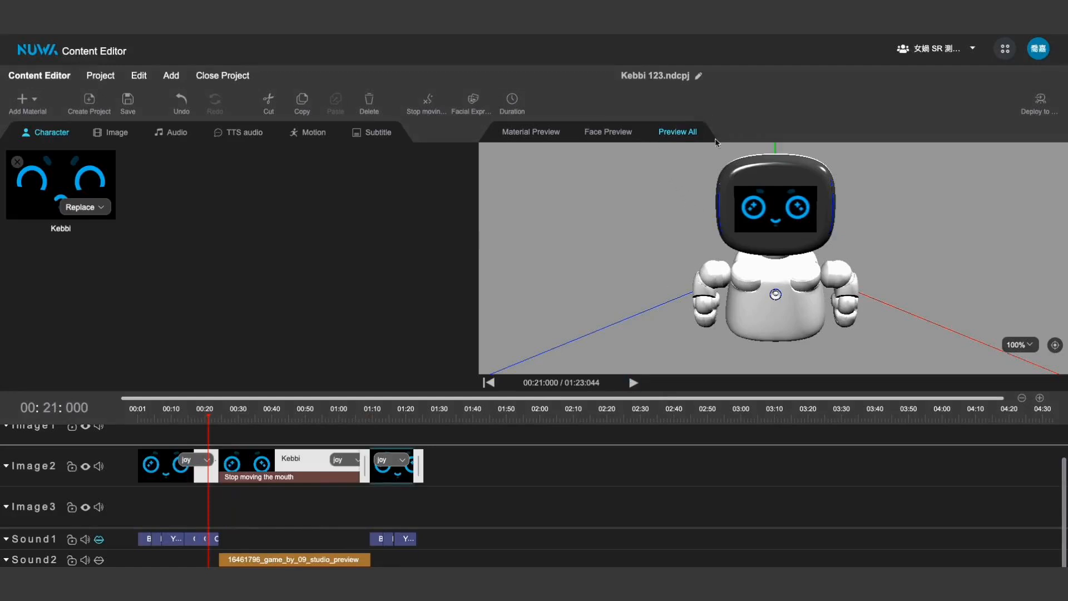
click(633, 383)
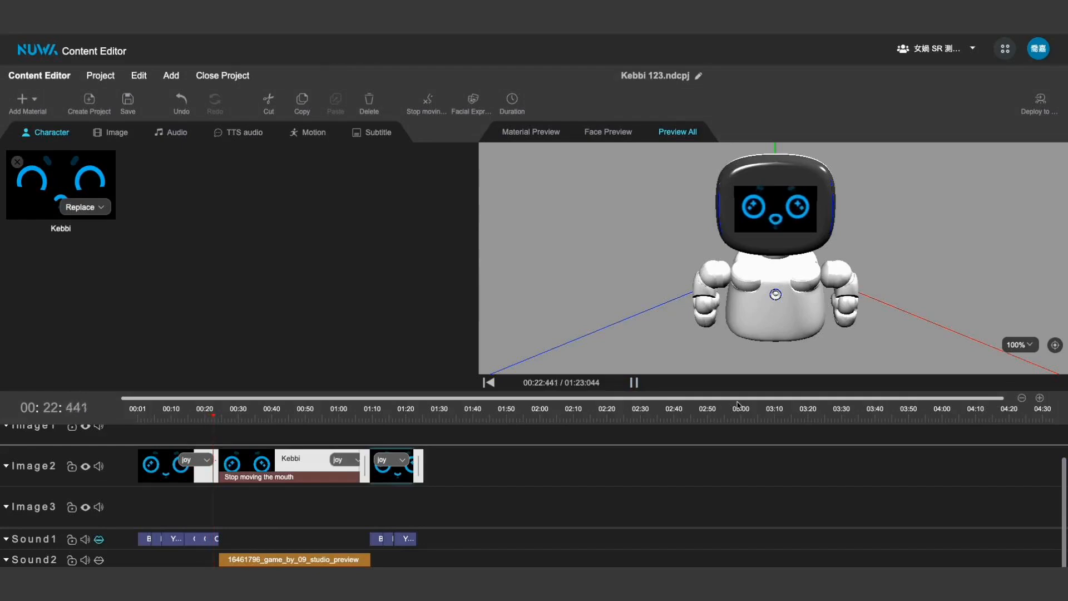